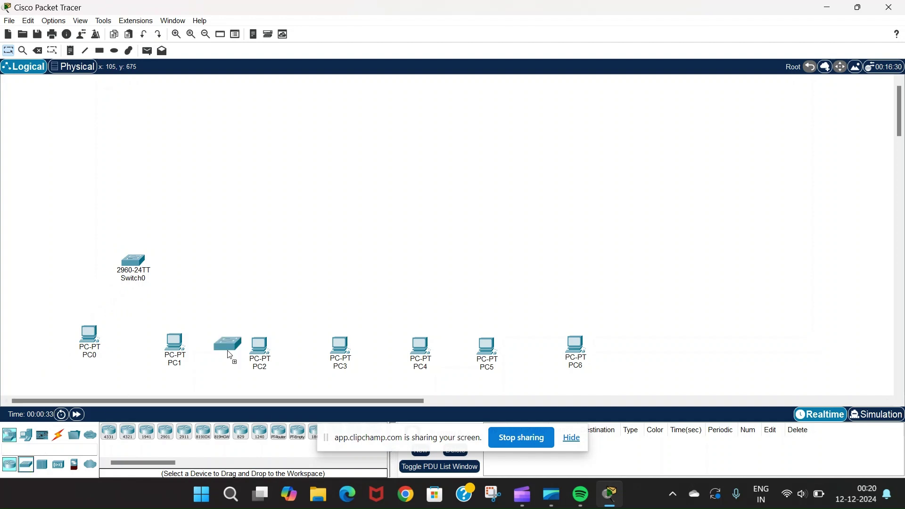
- Complete the row of four 2960-24TT switches above the PCs and add an eighth PC beside PC6
{"action": "left_click_drag", "start_coordinate": [27, 469], "coordinate": [605, 278]}
{"action": "left_click", "coordinate": [26, 435]}
{"action": "left_click_drag", "start_coordinate": [109, 431], "coordinate": [659, 343]}
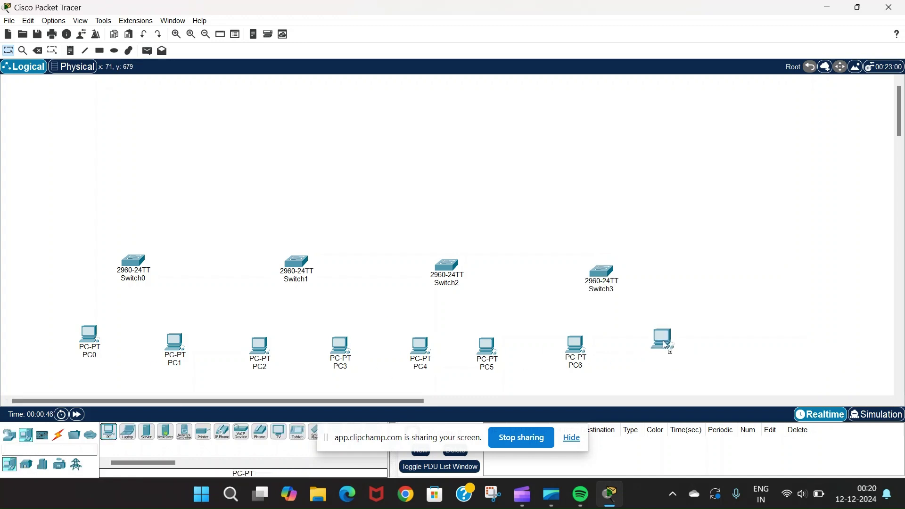
- Place four 1841 routers in a row, one above each switch
{"action": "left_click", "coordinate": [9, 434]}
{"action": "left_click", "coordinate": [571, 438]}
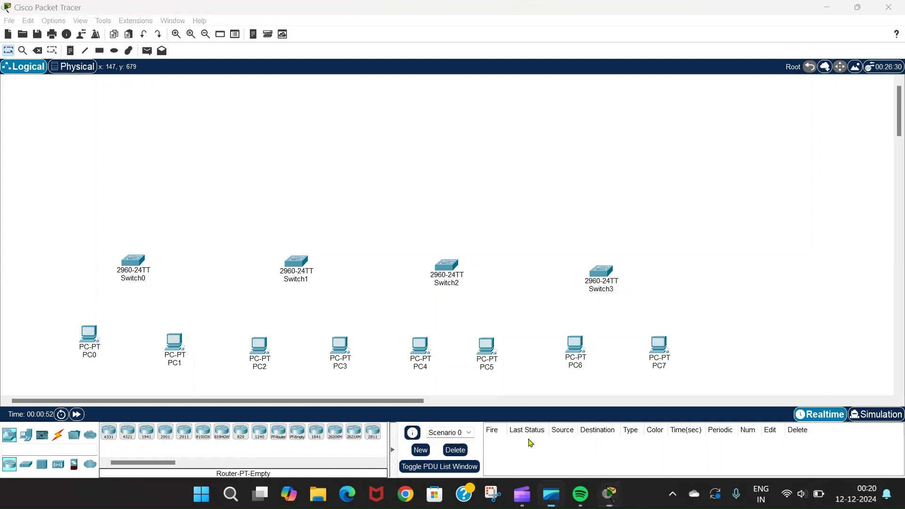
{"action": "left_click_drag", "start_coordinate": [316, 431], "coordinate": [137, 178]}
{"action": "left_click", "coordinate": [316, 431]}
{"action": "left_click", "coordinate": [301, 166]}
{"action": "left_click", "coordinate": [316, 431]}
{"action": "left_click", "coordinate": [450, 164]}
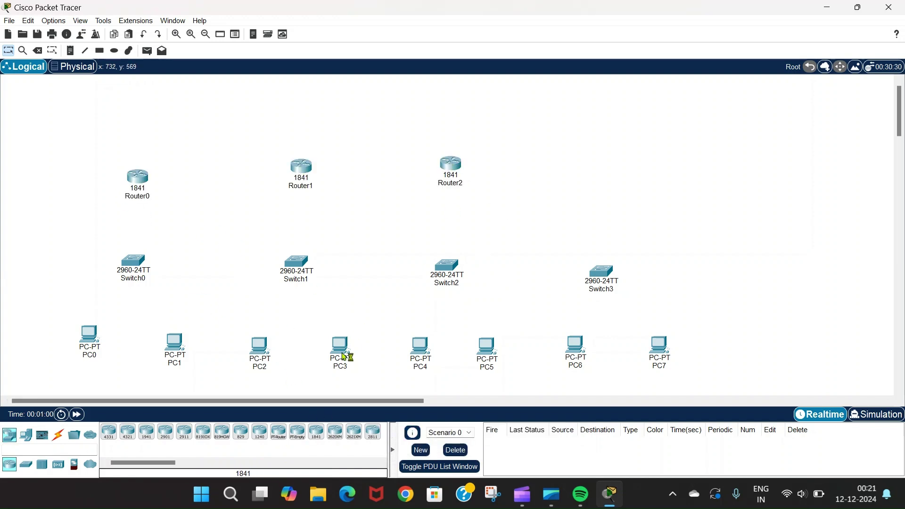
{"action": "left_click", "coordinate": [316, 431]}
{"action": "left_click", "coordinate": [601, 163]}
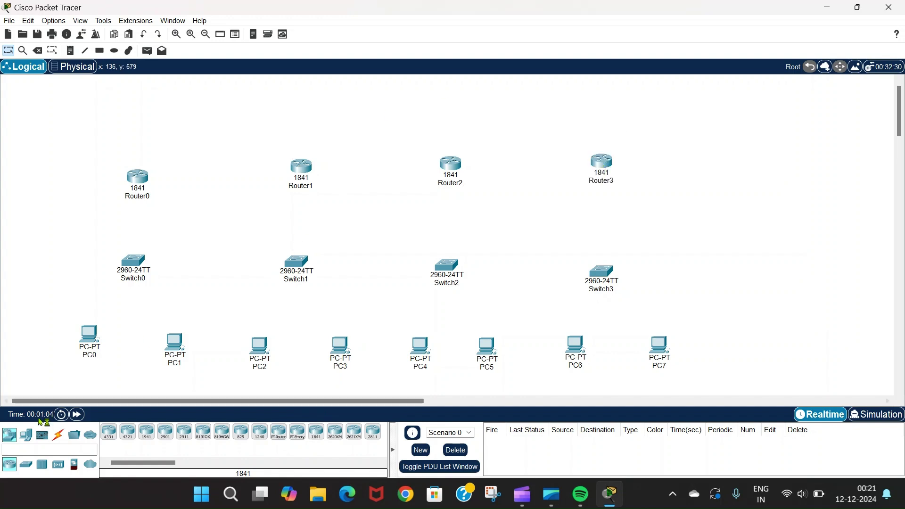
- Connect PC0 and PC1 to Switch0 with Copper Straight-Through cables, using the FastEthernet0 port on each PC
{"action": "left_click", "coordinate": [58, 435]}
{"action": "left_click", "coordinate": [146, 432]}
{"action": "left_click", "coordinate": [90, 335]}
{"action": "left_click", "coordinate": [126, 380]}
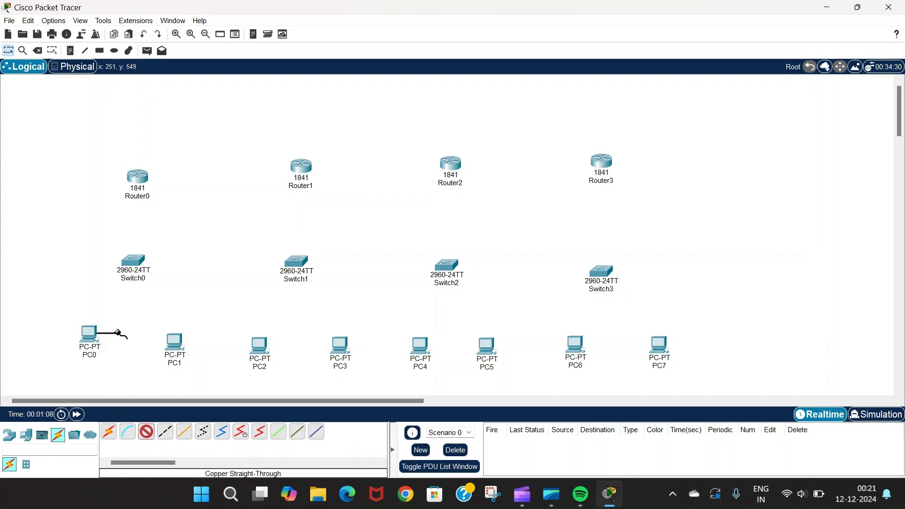
{"action": "left_click", "coordinate": [131, 262]}
{"action": "left_click", "coordinate": [206, 19]}
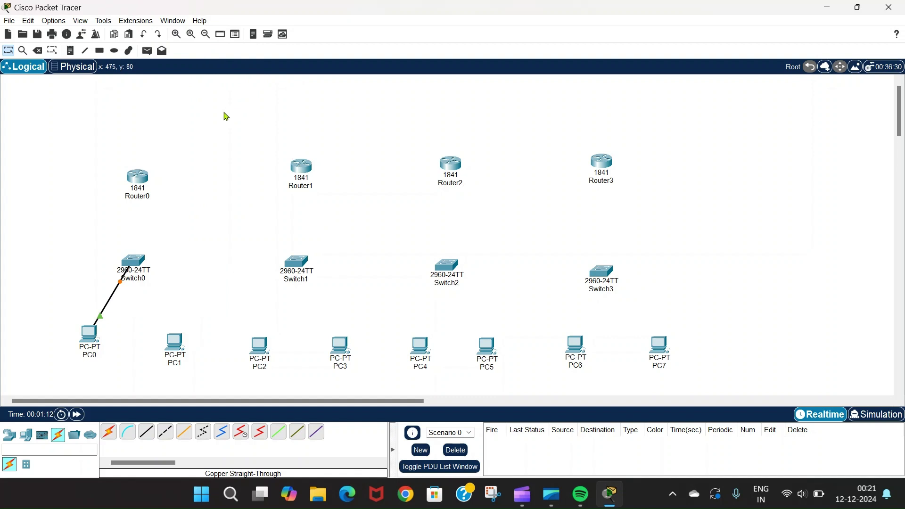
{"action": "left_click", "coordinate": [174, 342]}
{"action": "left_click", "coordinate": [202, 377]}
{"action": "left_click", "coordinate": [135, 262]}
{"action": "left_click", "coordinate": [172, 19]}
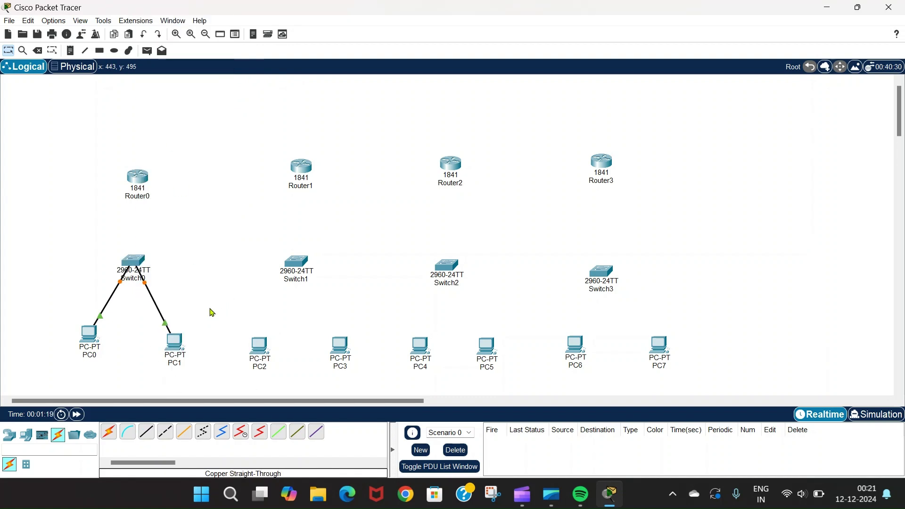
- Connect PC2 and PC3 to Switch1 with Copper Straight-Through cables, using the FastEthernet0 port on each PC
{"action": "left_click", "coordinate": [254, 347]}
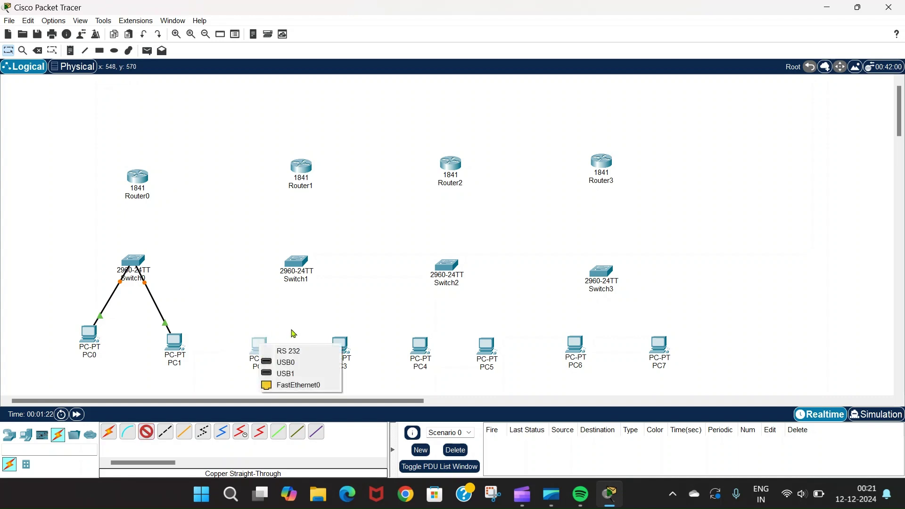
{"action": "left_click", "coordinate": [294, 381]}
{"action": "left_click", "coordinate": [296, 262]}
{"action": "left_click", "coordinate": [344, 31]}
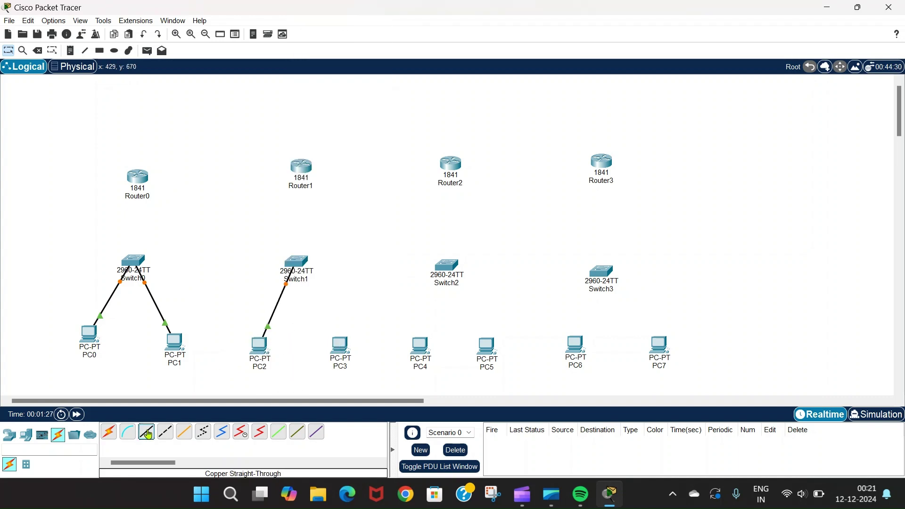
{"action": "left_click", "coordinate": [335, 346]}
{"action": "left_click", "coordinate": [318, 273]}
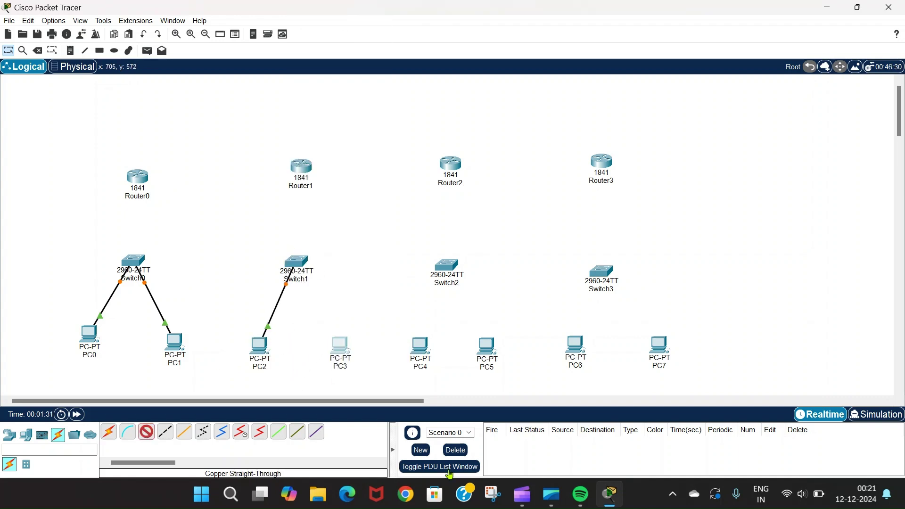
{"action": "left_click", "coordinate": [343, 349]}
{"action": "left_click", "coordinate": [372, 388]}
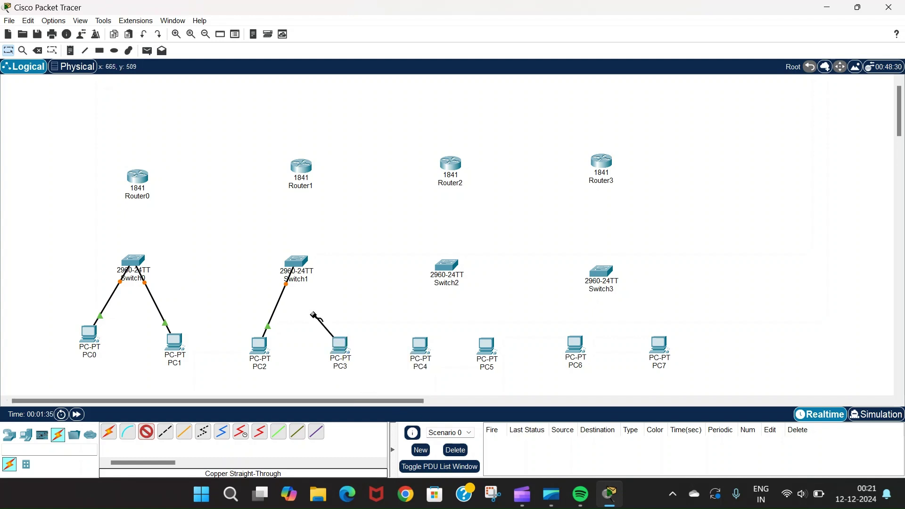
{"action": "left_click", "coordinate": [297, 261]}
{"action": "left_click", "coordinate": [359, 23]}
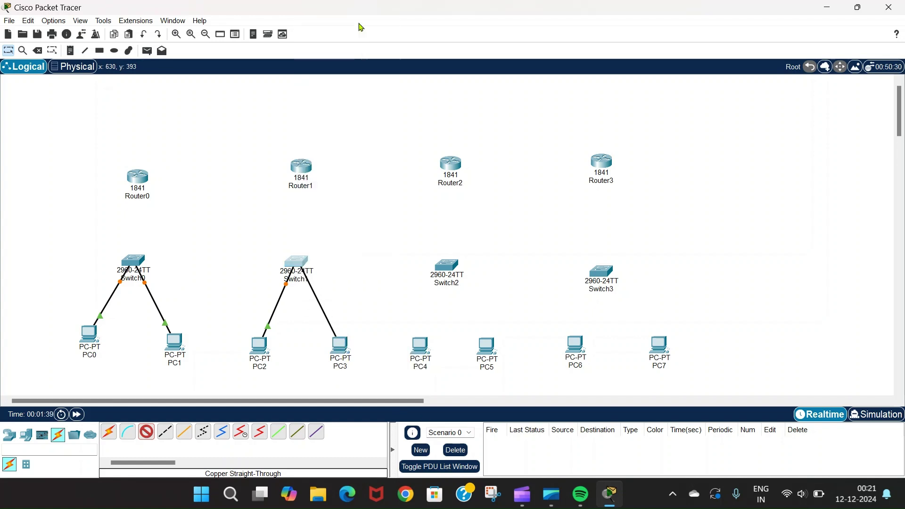
- Connect PC4 and PC5 to Switch2 with Copper Straight-Through cables, using Switch2's FastEthernet0/1 port for PC4
{"action": "left_click", "coordinate": [417, 351]}
{"action": "left_click", "coordinate": [450, 392]}
{"action": "left_click", "coordinate": [446, 265]}
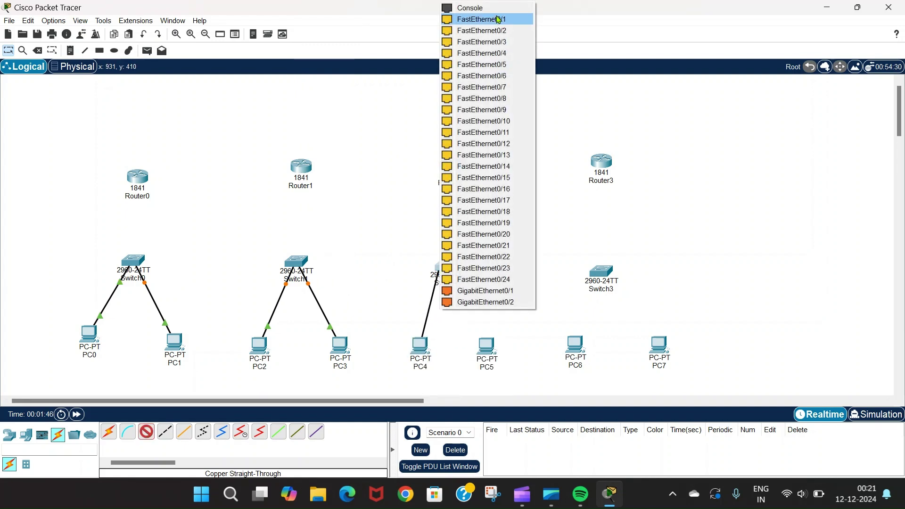
{"action": "left_click", "coordinate": [498, 20]}
{"action": "left_click", "coordinate": [146, 431]}
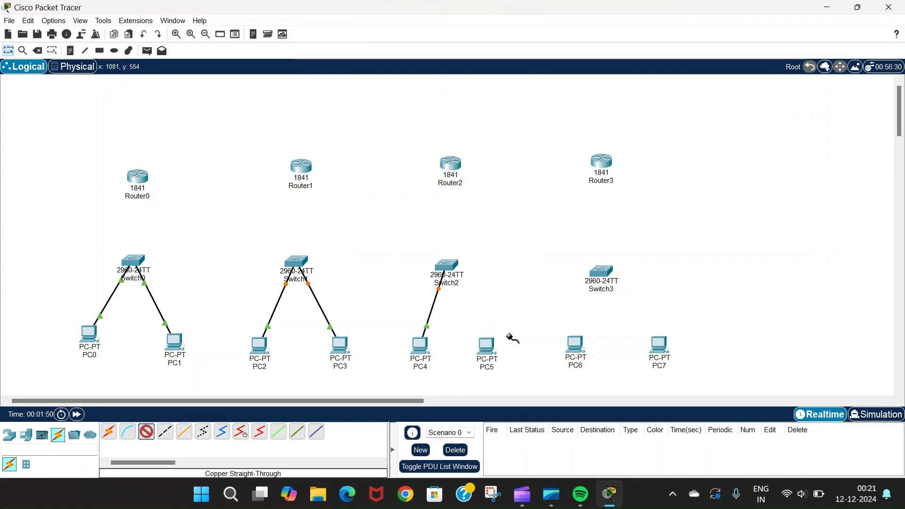
{"action": "left_click", "coordinate": [486, 347]}
{"action": "left_click", "coordinate": [523, 387]}
{"action": "left_click", "coordinate": [446, 265]}
{"action": "left_click", "coordinate": [506, 22]}
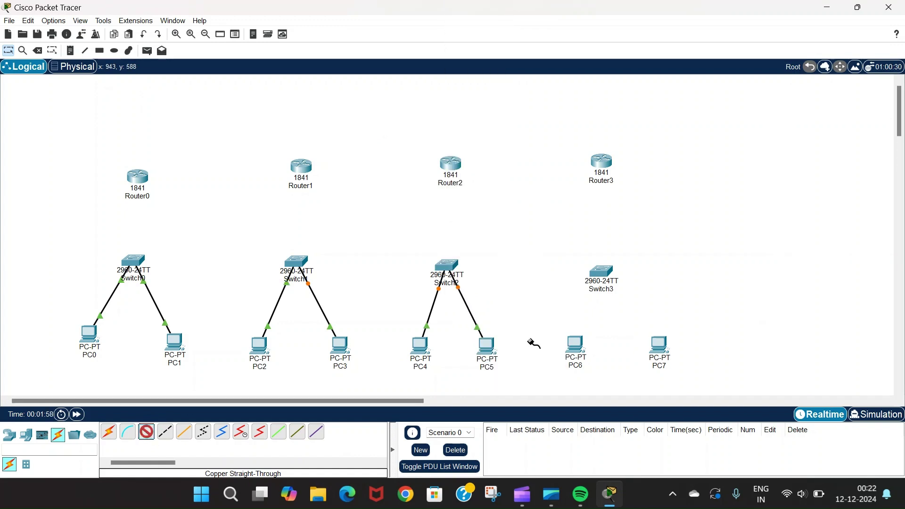
- Connect PC6 and PC7 to Switch3 with Copper Straight-Through cables from each PC's FastEthernet0 port
{"action": "left_click", "coordinate": [572, 346]}
{"action": "left_click", "coordinate": [610, 385]}
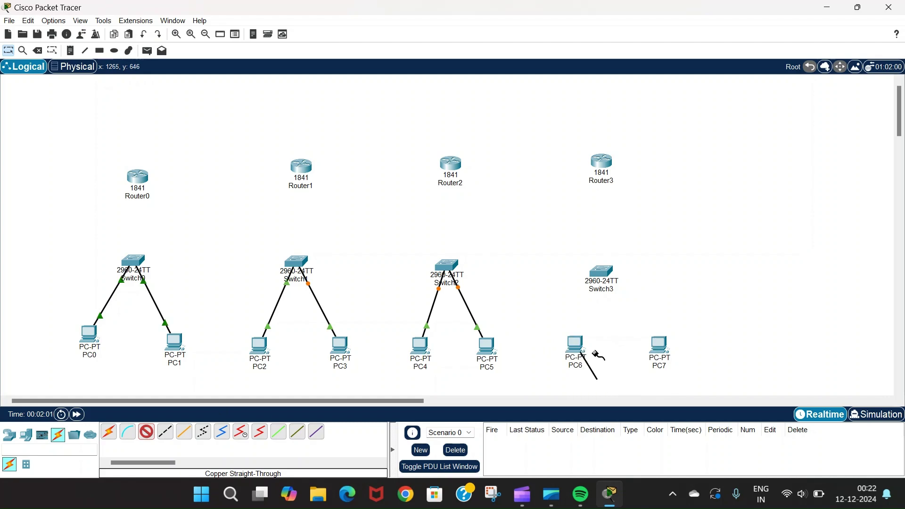
{"action": "left_click", "coordinate": [601, 272]}
{"action": "left_click", "coordinate": [509, 177]}
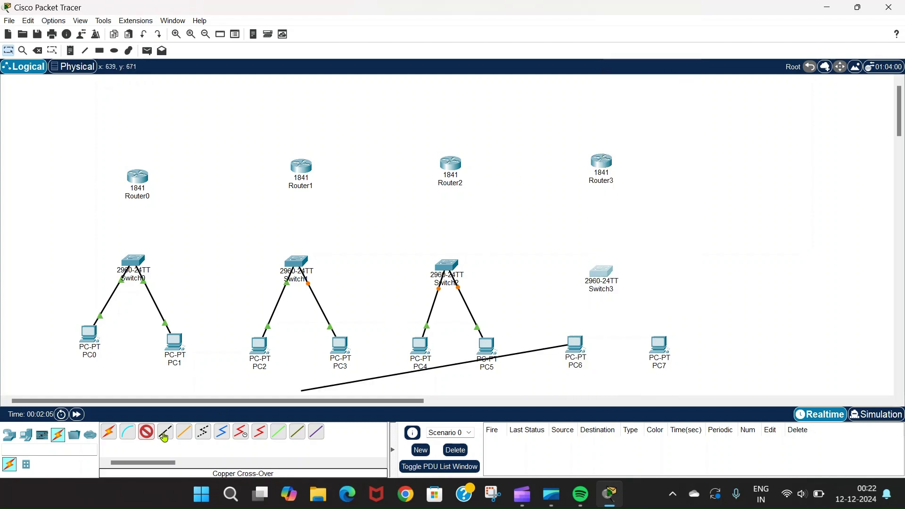
{"action": "left_click", "coordinate": [603, 272]}
{"action": "left_click", "coordinate": [636, 19]}
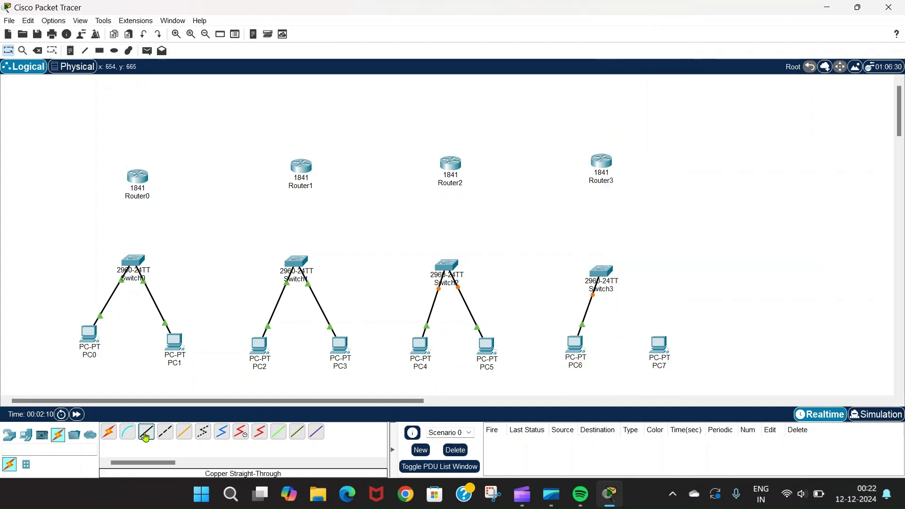
{"action": "left_click", "coordinate": [659, 346]}
{"action": "left_click", "coordinate": [707, 387]}
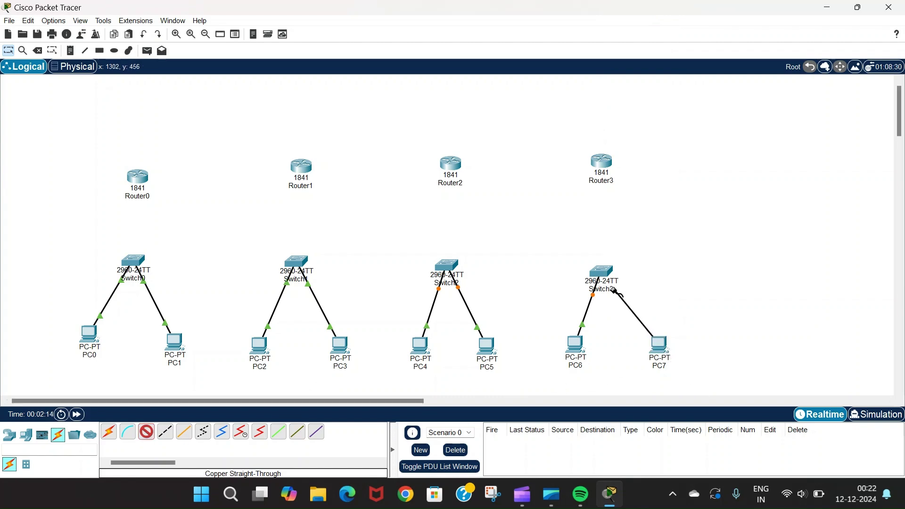
{"action": "left_click", "coordinate": [608, 277]}
{"action": "left_click", "coordinate": [671, 23]}
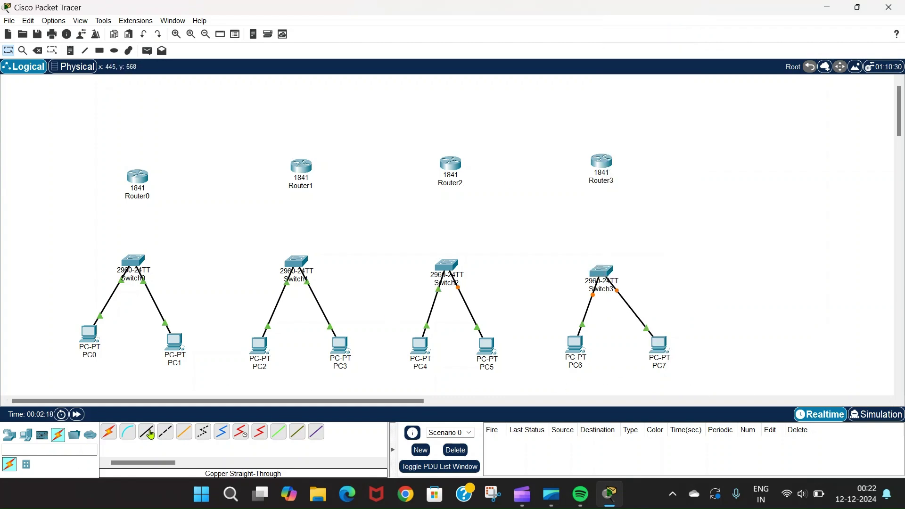
- Connect Switch0 to Router0 and Switch1 to Router1 with Copper Straight-Through cables
{"action": "left_click", "coordinate": [135, 264]}
{"action": "left_click", "coordinate": [179, 19]}
{"action": "left_click", "coordinate": [135, 176]}
{"action": "left_click", "coordinate": [165, 208]}
{"action": "left_click", "coordinate": [146, 432]}
{"action": "left_click", "coordinate": [296, 263]}
{"action": "left_click", "coordinate": [368, 21]}
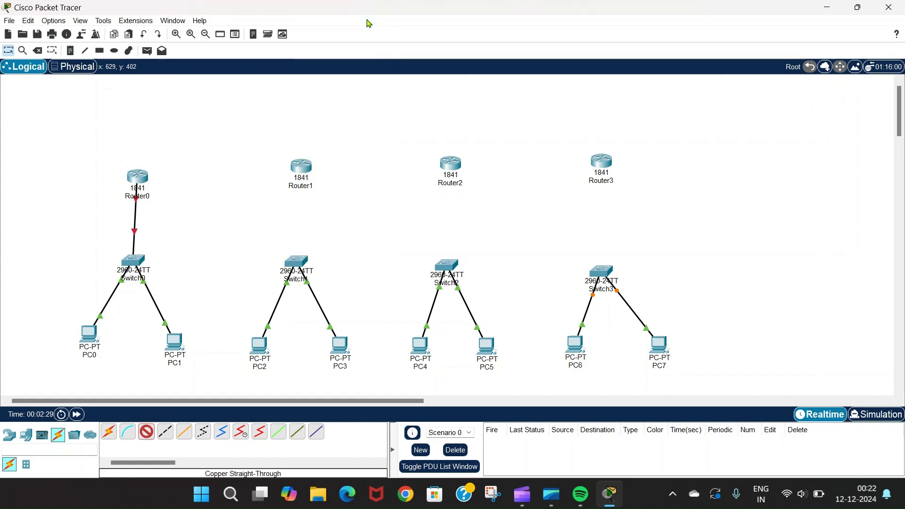
{"action": "left_click", "coordinate": [301, 168]}
{"action": "left_click", "coordinate": [339, 197]}
- Connect Switch2 to Router2 and Switch3 to Router3 with Copper Straight-Through cables
{"action": "left_click", "coordinate": [146, 431]}
{"action": "left_click", "coordinate": [447, 264]}
{"action": "left_click", "coordinate": [475, 18]}
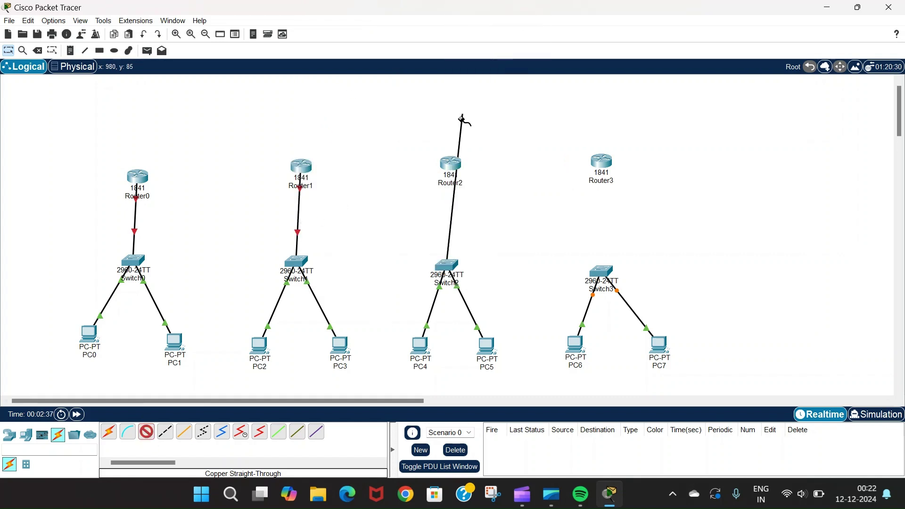
{"action": "left_click", "coordinate": [450, 164]}
{"action": "left_click", "coordinate": [476, 187]}
{"action": "left_click", "coordinate": [151, 434]}
{"action": "left_click", "coordinate": [602, 272]}
{"action": "left_click", "coordinate": [679, 28]}
{"action": "left_click", "coordinate": [606, 160]}
{"action": "left_click", "coordinate": [617, 191]}
- Try to start a Serial DTE cable connection from Router0
{"action": "left_click", "coordinate": [259, 431]}
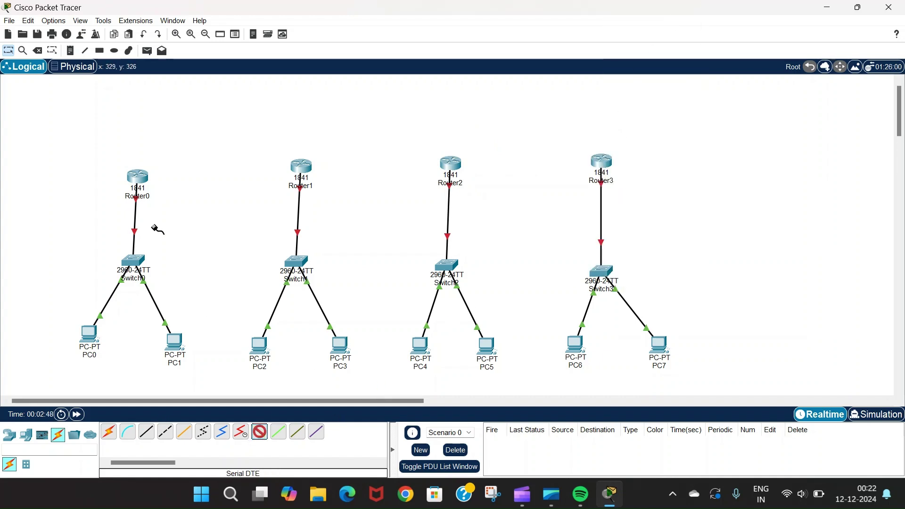
{"action": "left_click", "coordinate": [138, 175]}
{"action": "left_click", "coordinate": [181, 196]}
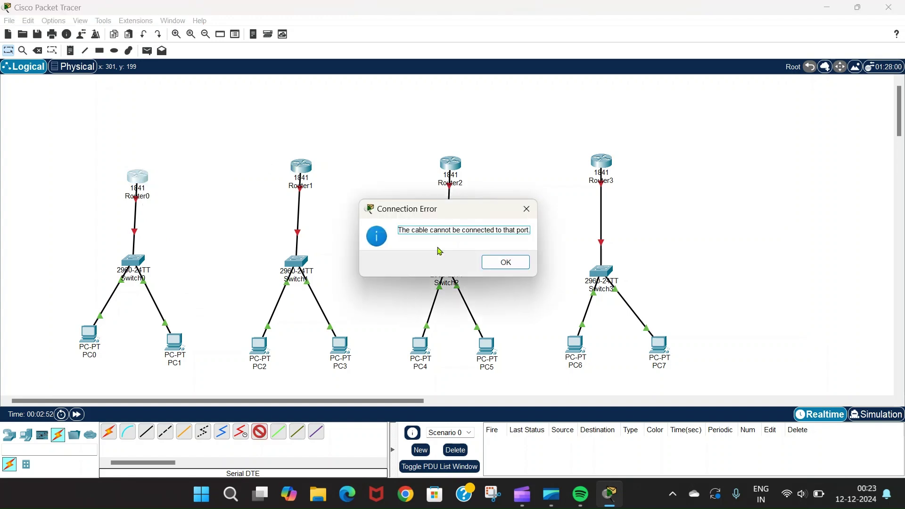
{"action": "left_click", "coordinate": [504, 263]}
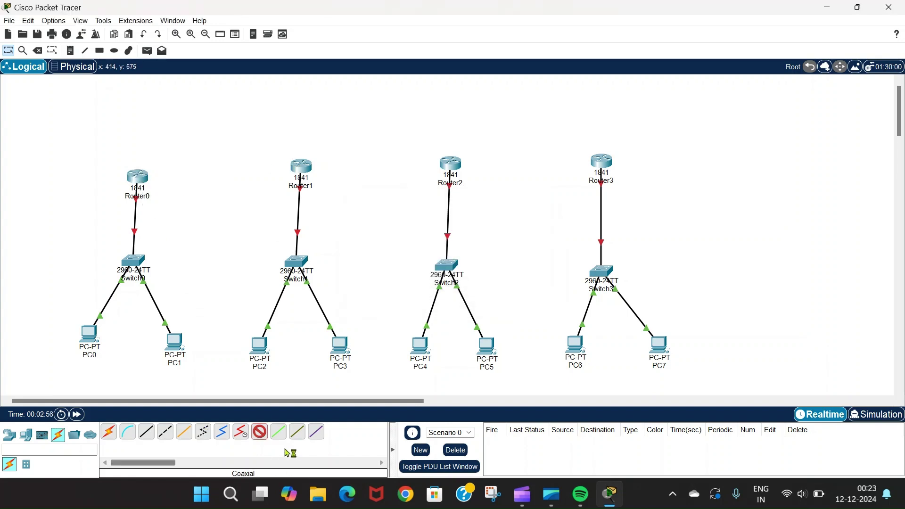
- Install a WIC-2T module in Router0's expansion slot, with the router powered back on, and open its configuration settings
{"action": "left_click", "coordinate": [8, 50]}
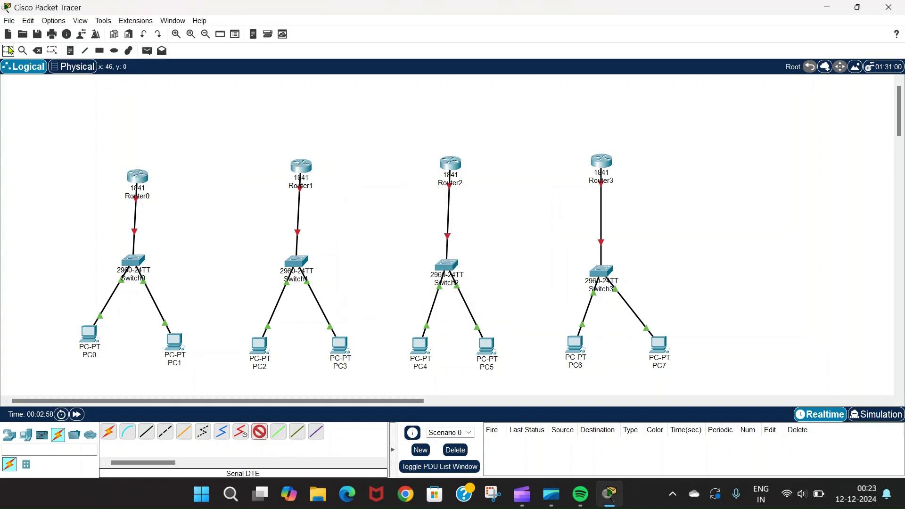
{"action": "left_click", "coordinate": [140, 180]}
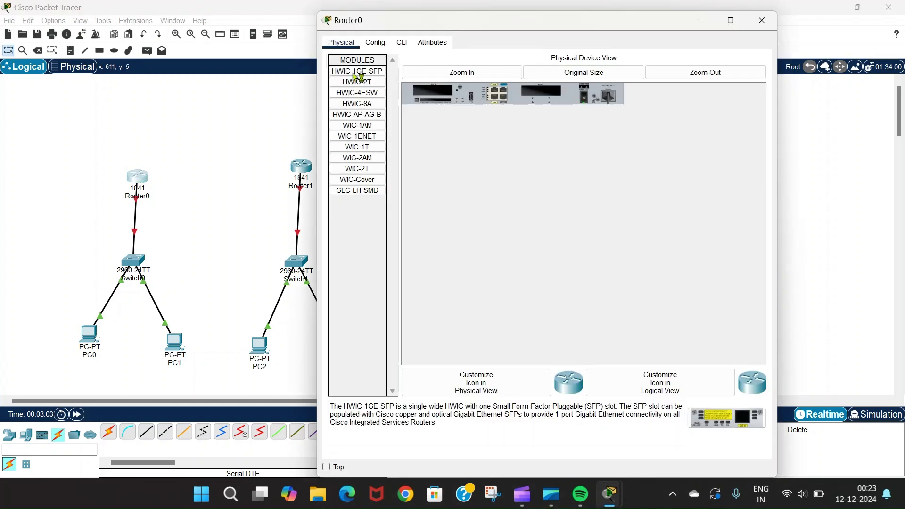
{"action": "left_click", "coordinate": [357, 168]}
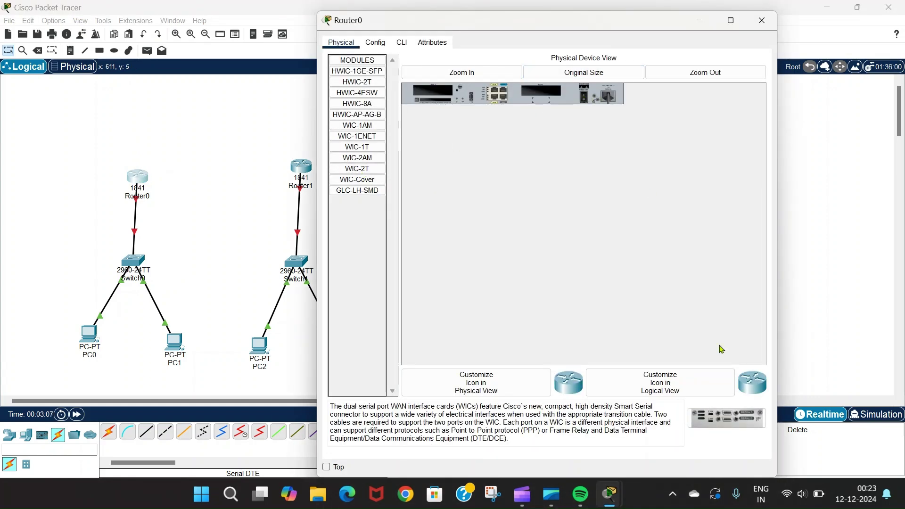
{"action": "left_click_drag", "start_coordinate": [724, 417], "coordinate": [540, 97]}
{"action": "left_click", "coordinate": [584, 99]}
{"action": "left_click", "coordinate": [376, 42]}
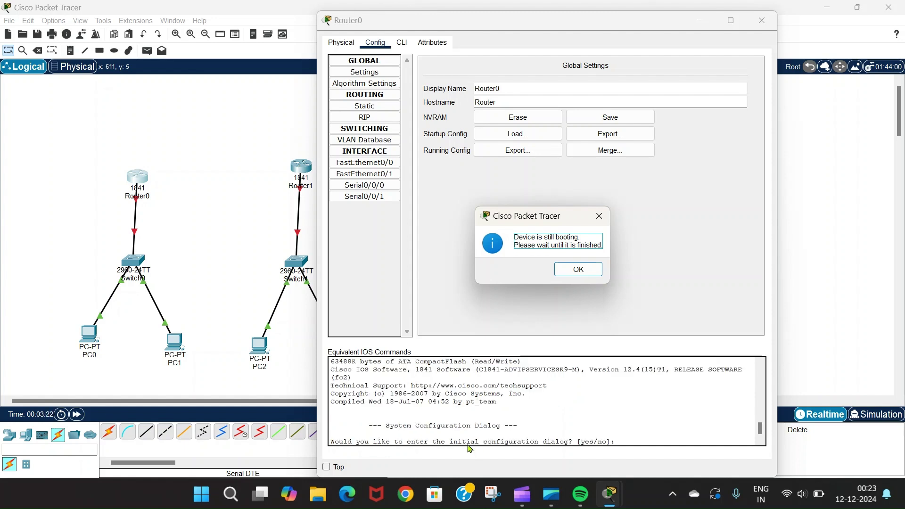
{"action": "left_click", "coordinate": [582, 267]}
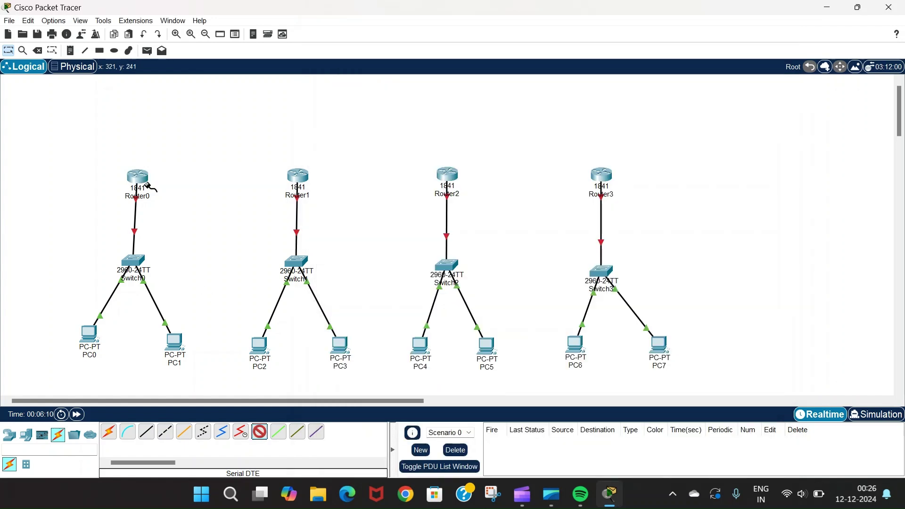
- Link Router0 to Router1 and Router1 to Router2 with Serial DTE cables
{"action": "left_click", "coordinate": [147, 185]}
{"action": "left_click", "coordinate": [193, 218]}
{"action": "left_click", "coordinate": [298, 175]}
{"action": "left_click", "coordinate": [327, 216]}
{"action": "left_click", "coordinate": [307, 182]}
{"action": "left_click", "coordinate": [337, 219]}
{"action": "left_click", "coordinate": [447, 175]}
{"action": "left_click", "coordinate": [481, 217]}
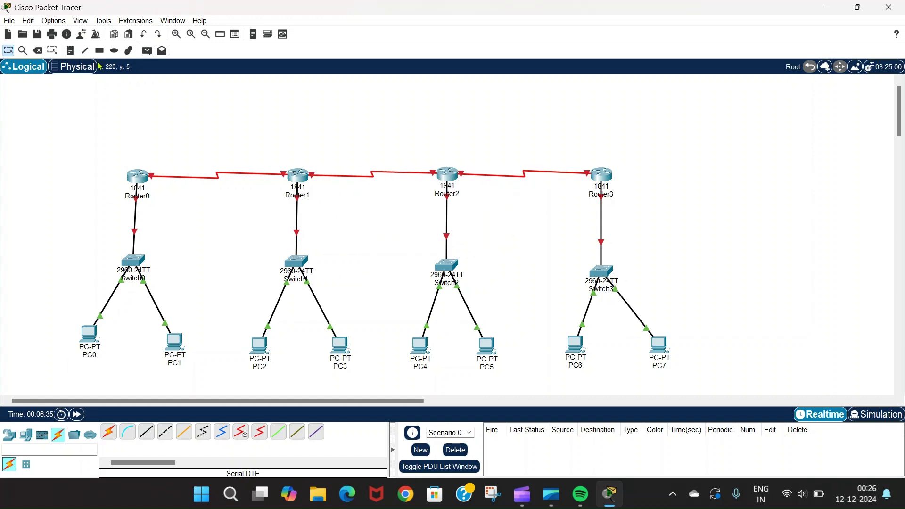
- Add address notes: 192.168.1.2 under PC0, 192.168.1.1 on the Router0–Switch0 link and 192.168.1.3 under PC1
{"action": "left_click", "coordinate": [72, 365]}
{"action": "type", "text": "192.168.1.2"}
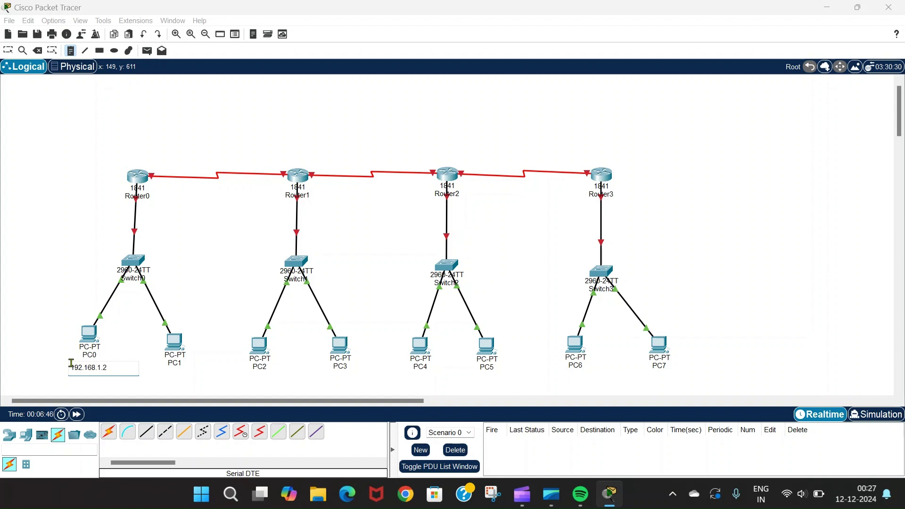
{"action": "left_click", "coordinate": [116, 220]}
{"action": "type", "text": "192.168."}
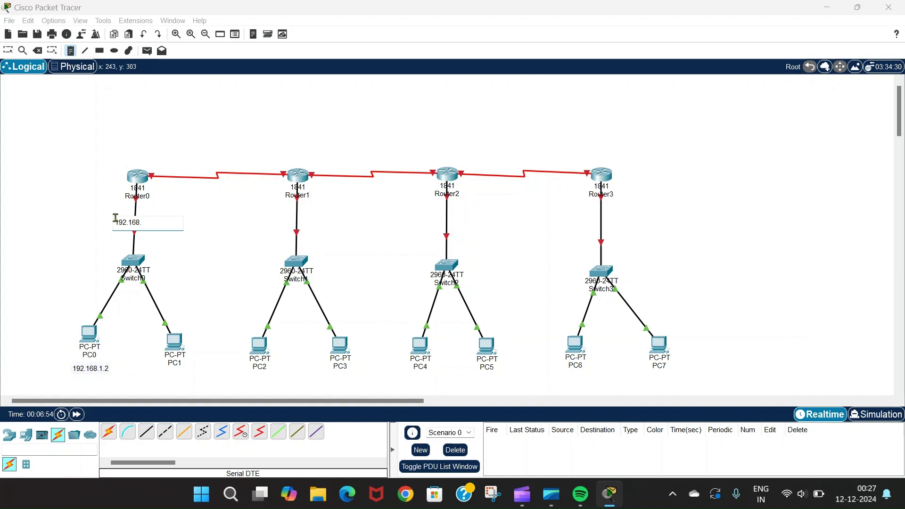
{"action": "type", "text": "1.1"}
{"action": "left_click", "coordinate": [160, 370]}
{"action": "left_click", "coordinate": [159, 370]}
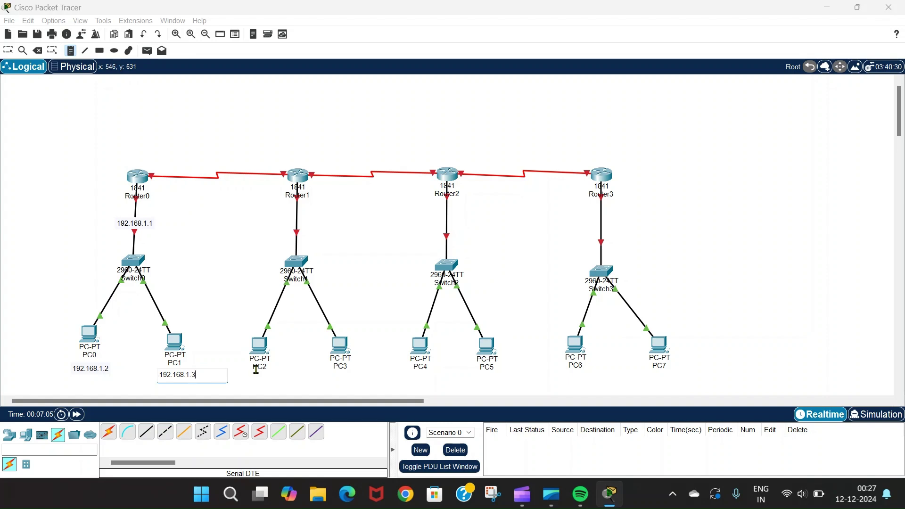
- Add a note reading 192.168.2.1 on the link between Router1 and Switch1
{"action": "left_click", "coordinate": [279, 219]}
{"action": "left_click", "coordinate": [279, 219]}
{"action": "type", "text": "192.168.2.1"}
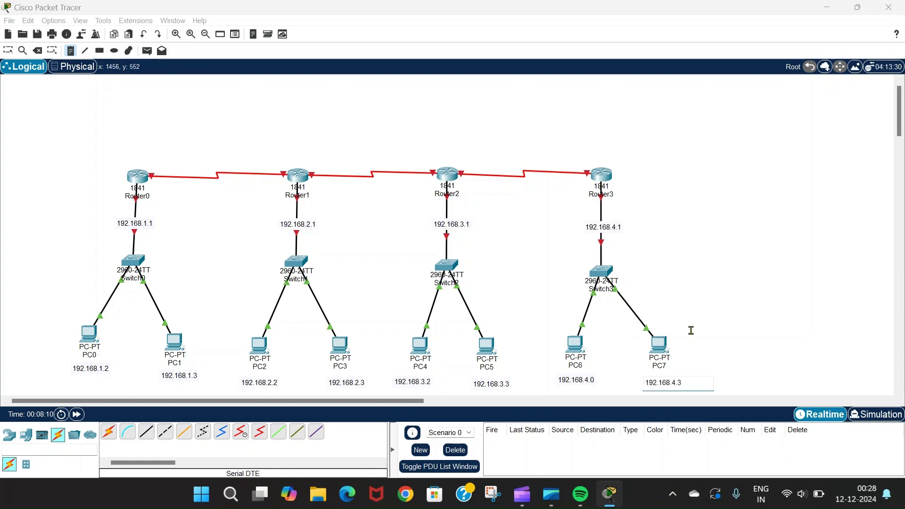
- Finish the 192.168.4.3 note under PC7 and stop placing notes
{"action": "left_click", "coordinate": [707, 302]}
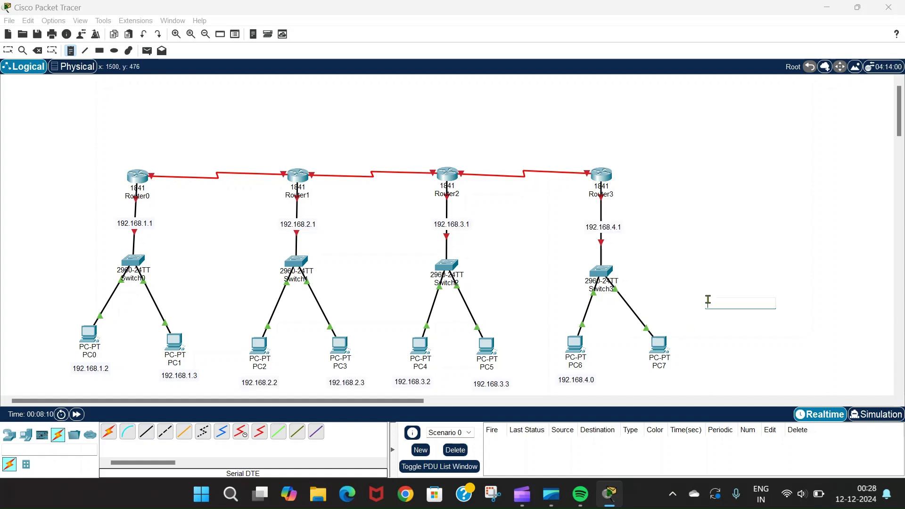
{"action": "key", "text": "Escape"}
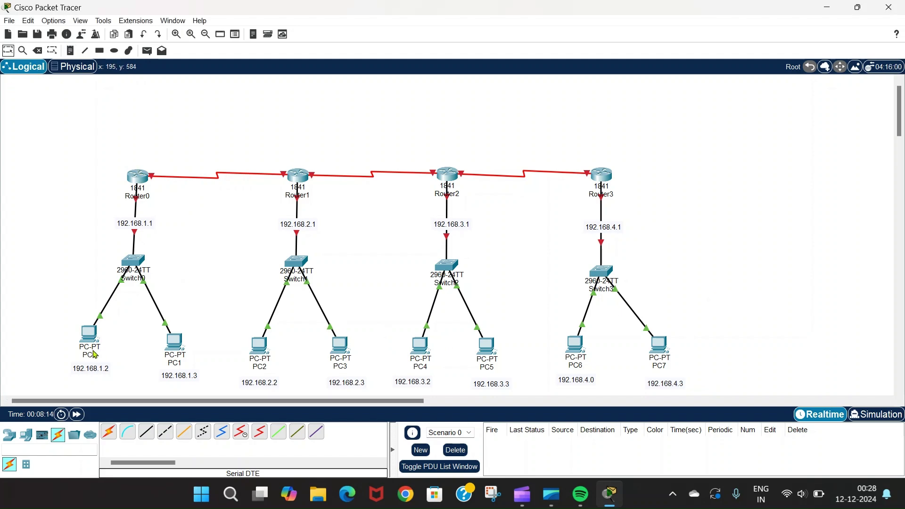
- Give PC0 the static IPv4 address 192.168.2.2, subnet mask 255.255.255.0 and default gateway 192.168.1.1
{"action": "left_click", "coordinate": [95, 354]}
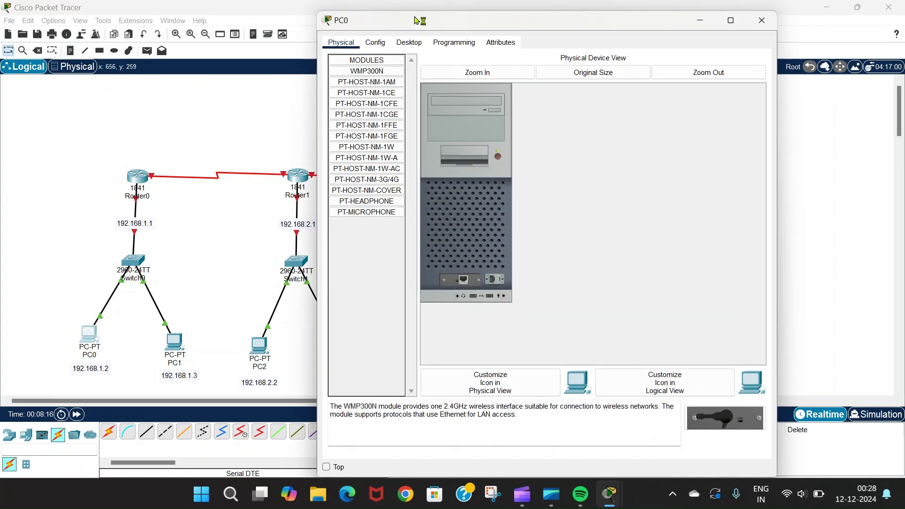
{"action": "left_click", "coordinate": [375, 42]}
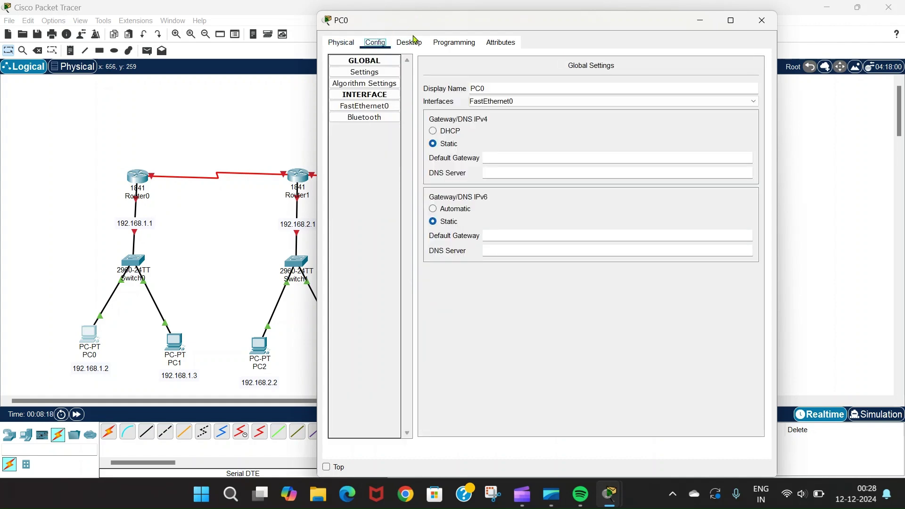
{"action": "left_click", "coordinate": [413, 43]}
{"action": "left_click", "coordinate": [381, 101]}
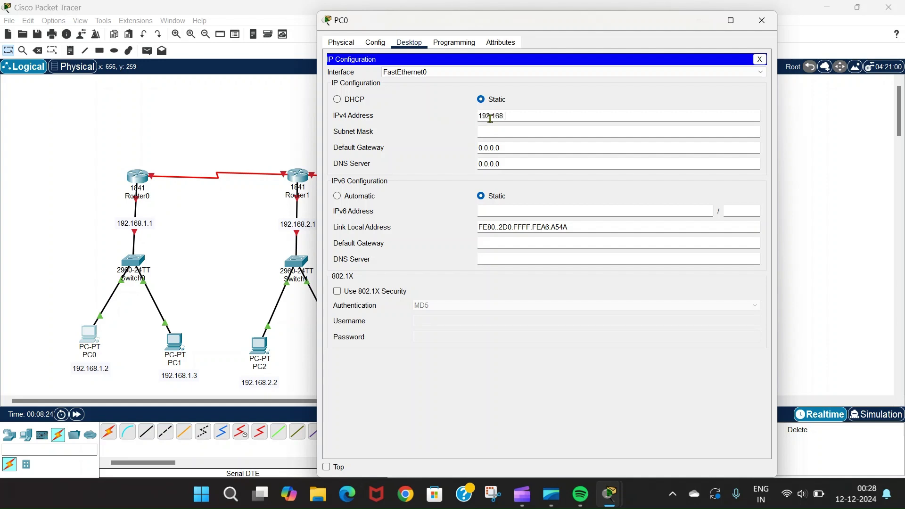
{"action": "type", "text": "192.168.2.2"}
{"action": "left_click", "coordinate": [492, 132]}
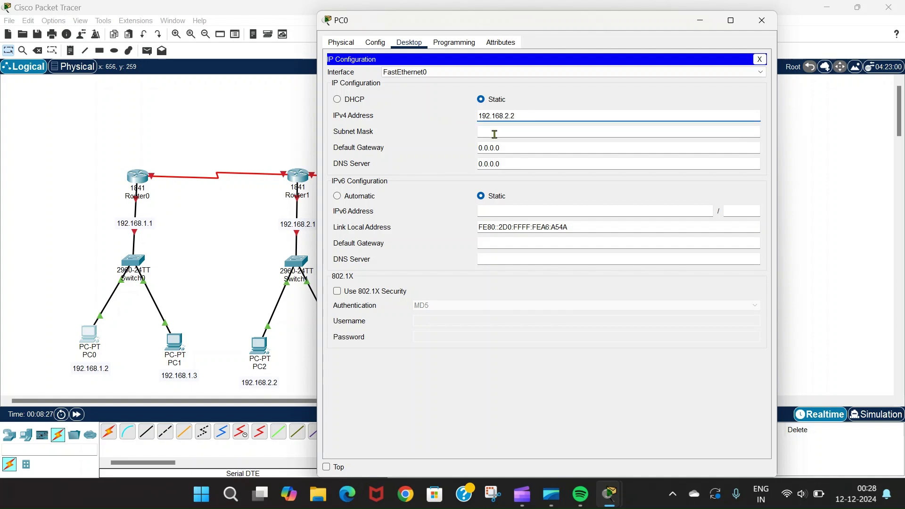
{"action": "left_click", "coordinate": [505, 147]}
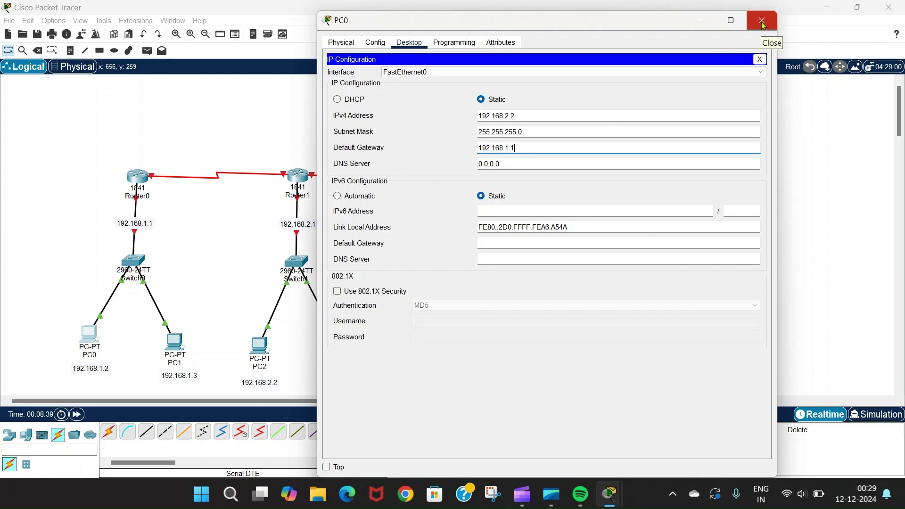
{"action": "left_click", "coordinate": [763, 25]}
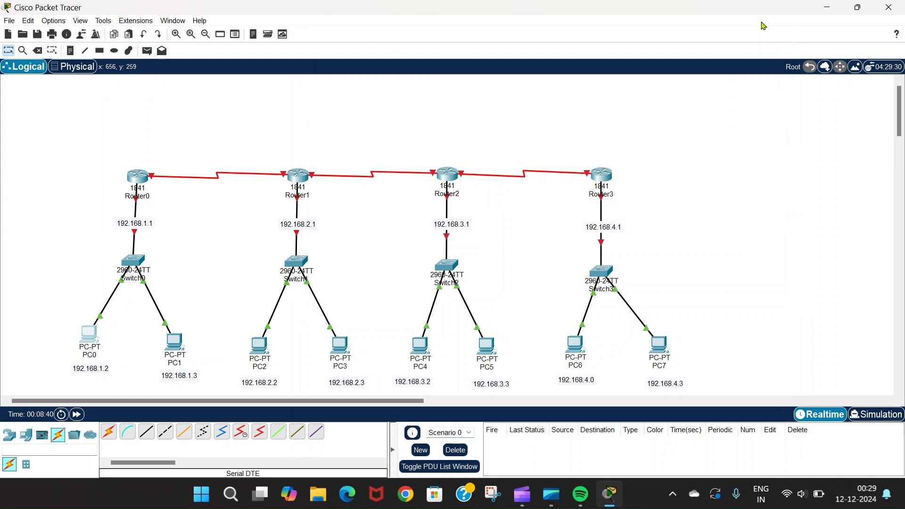
- Give PC1 the static IPv4 address 192.168.2.3, subnet mask 255.255.255.0 and default gateway 192.168.2.0
{"action": "left_click", "coordinate": [182, 348]}
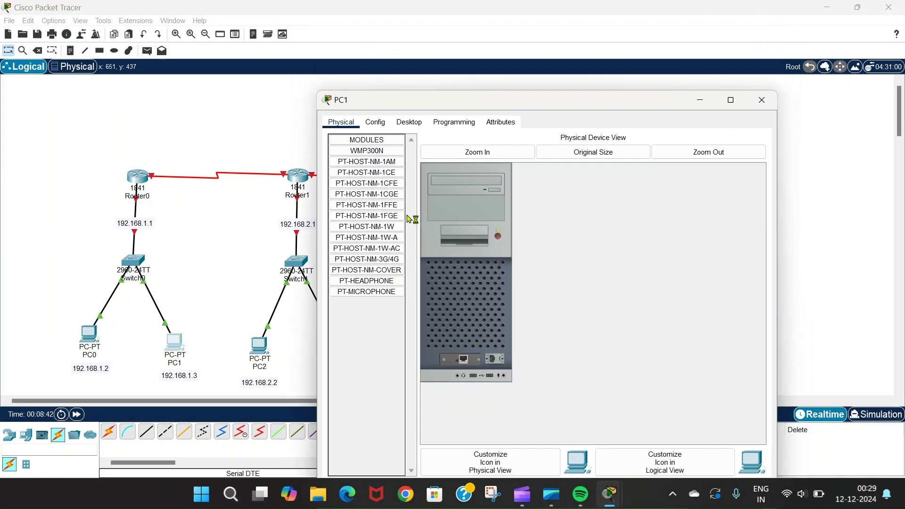
{"action": "left_click", "coordinate": [408, 122]}
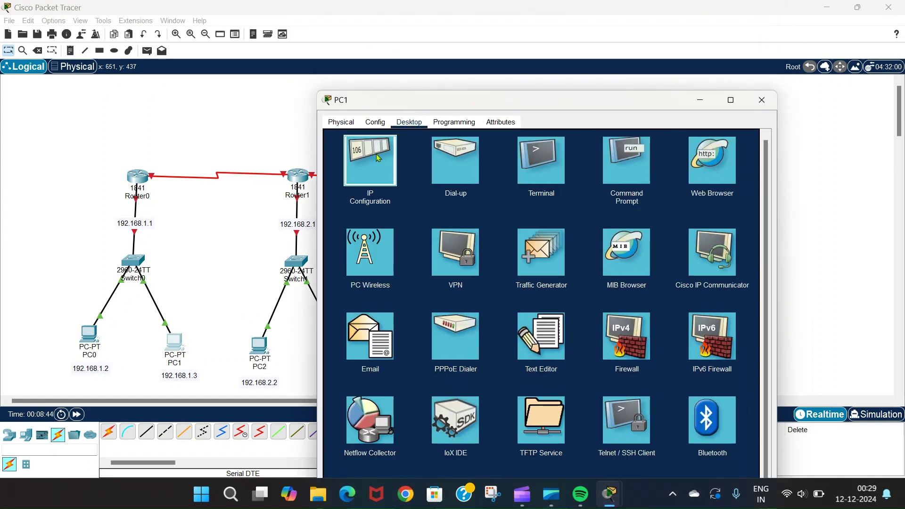
{"action": "left_click", "coordinate": [376, 153]}
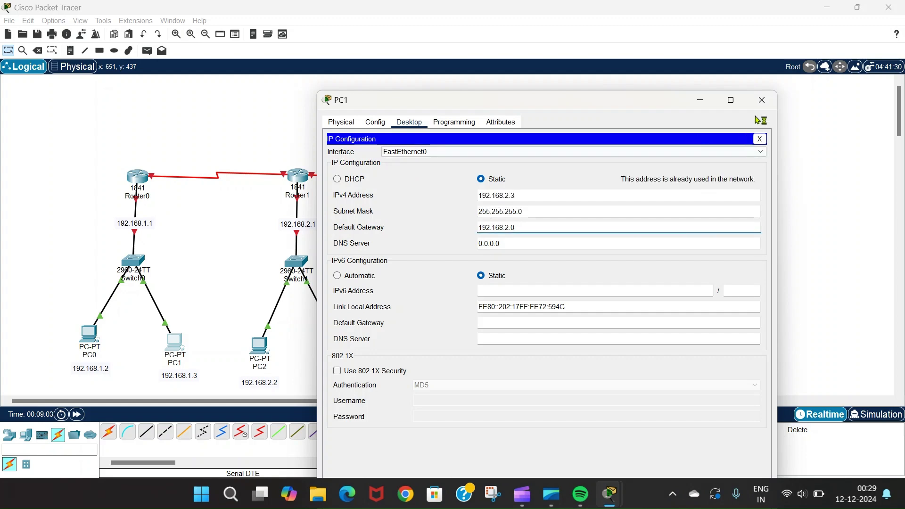
{"action": "left_click", "coordinate": [760, 101]}
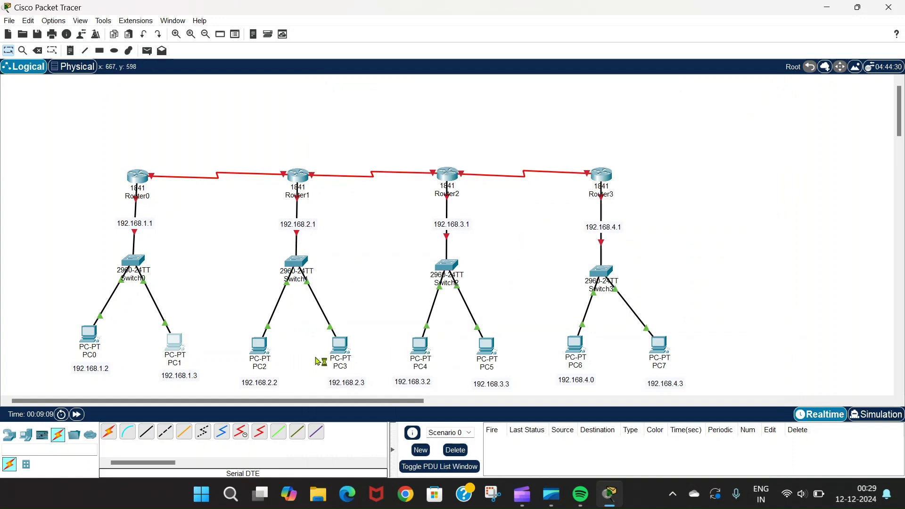
- Give PC2 the static IPv4 address 192.168.2.2 with subnet mask 255.255.255.0, and enter its default gateway on the 192.168.2 network
{"action": "left_click", "coordinate": [259, 347]}
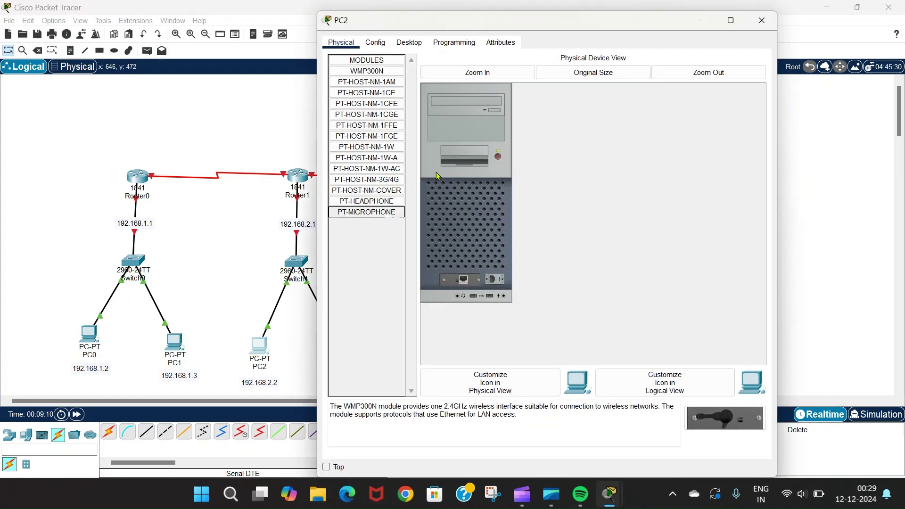
{"action": "left_click", "coordinate": [375, 42]}
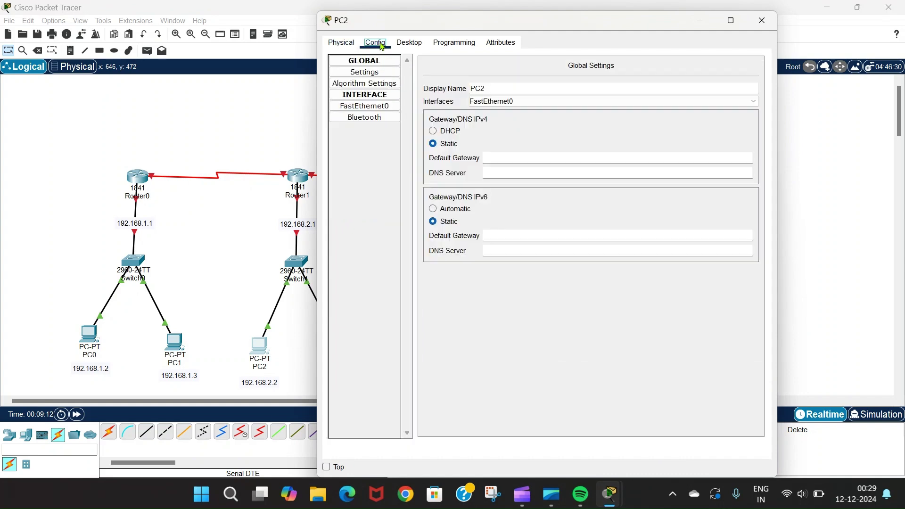
{"action": "left_click", "coordinate": [408, 42]}
{"action": "left_click", "coordinate": [376, 87]}
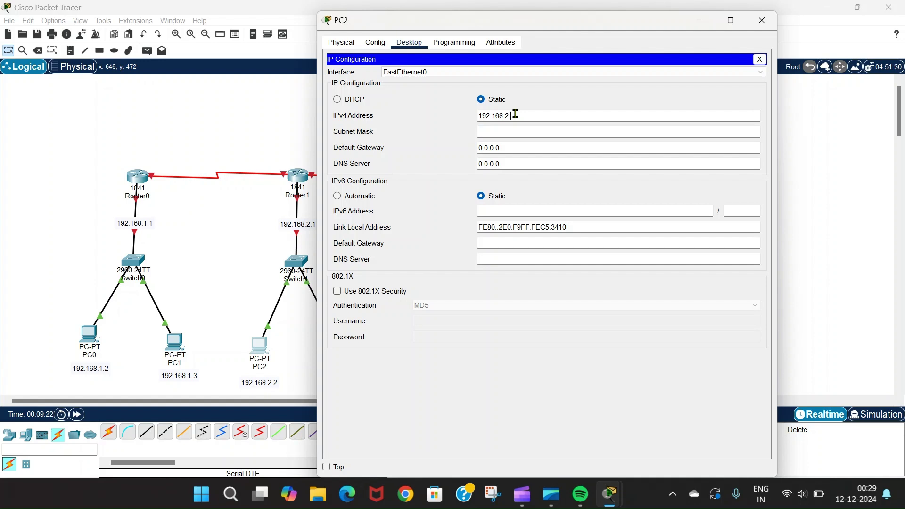
{"action": "left_click", "coordinate": [503, 130]}
{"action": "left_click_drag", "start_coordinate": [500, 148], "coordinate": [479, 151]}
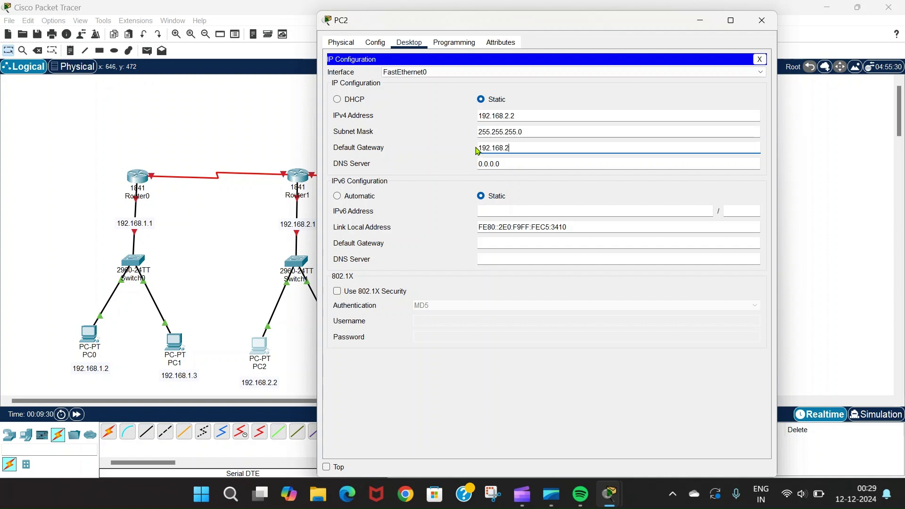
{"action": "left_click", "coordinate": [761, 20]}
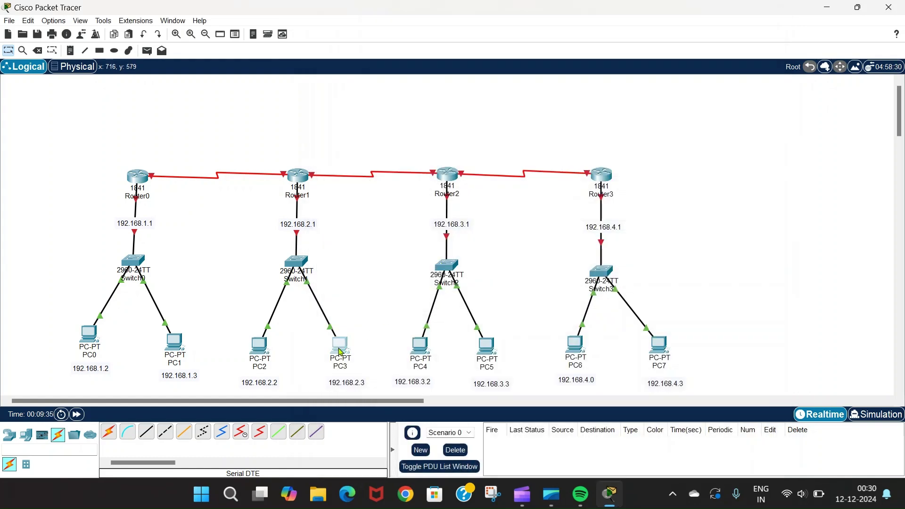
- Give PC3 the static IPv4 address 192.168.2.3, subnet mask 255.255.255.0 and default gateway 192.168.2.0
{"action": "left_click", "coordinate": [340, 351]}
{"action": "left_click", "coordinate": [409, 42]}
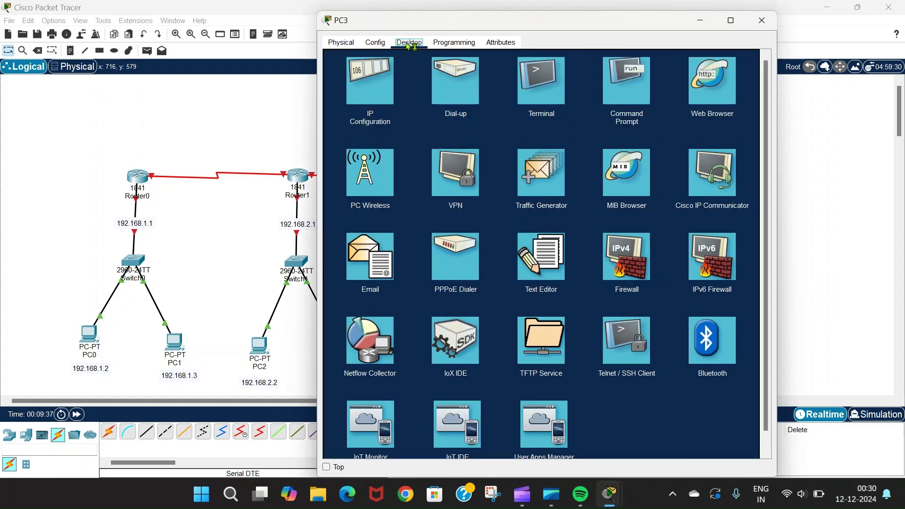
{"action": "left_click", "coordinate": [386, 86]}
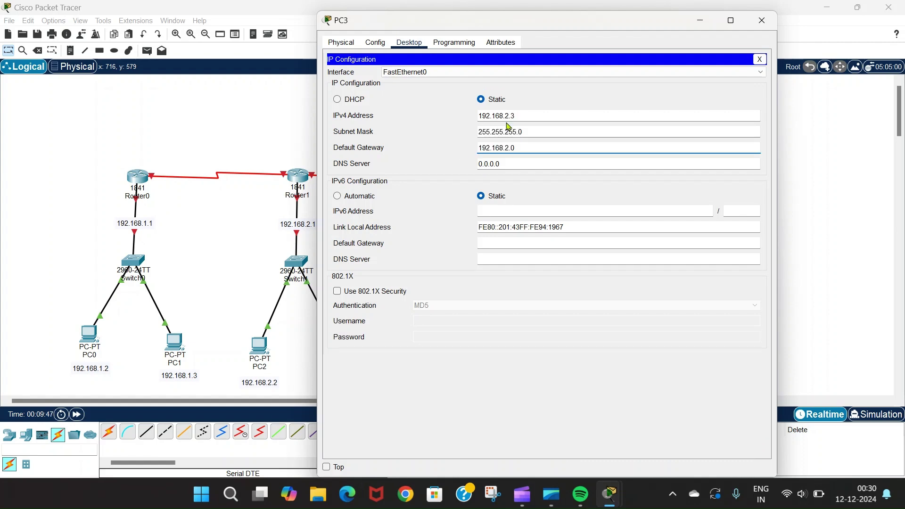
{"action": "left_click", "coordinate": [761, 20]}
- Give PC5 the static IPv4 address 192.168.3.3 and fill in its subnet mask and default gateway
{"action": "left_click", "coordinate": [492, 348]}
{"action": "left_click", "coordinate": [409, 43]}
{"action": "left_click", "coordinate": [364, 85]}
{"action": "left_click", "coordinate": [494, 116]}
{"action": "type", "text": "192.168.3.3"}
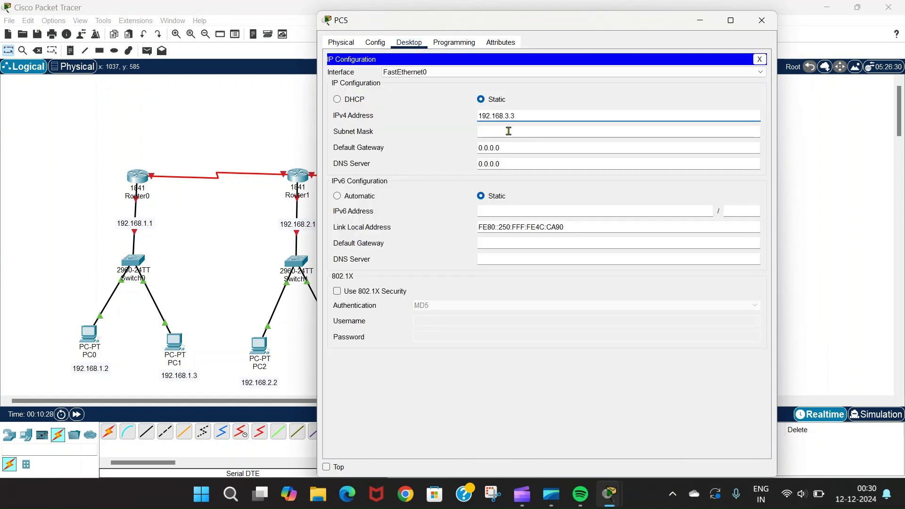
{"action": "left_click", "coordinate": [509, 131]}
{"action": "left_click_drag", "start_coordinate": [506, 146], "coordinate": [460, 147]}
{"action": "key", "text": "BackSpace"}
{"action": "type", "text": "192.168."}
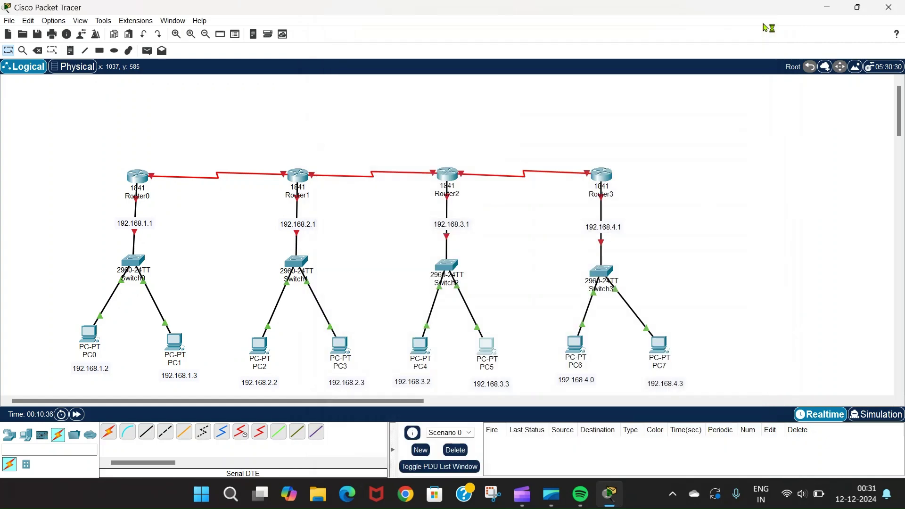
- Send simple PDUs from PC0 to PC1 and from PC2 to PC3
{"action": "left_click", "coordinate": [90, 336]}
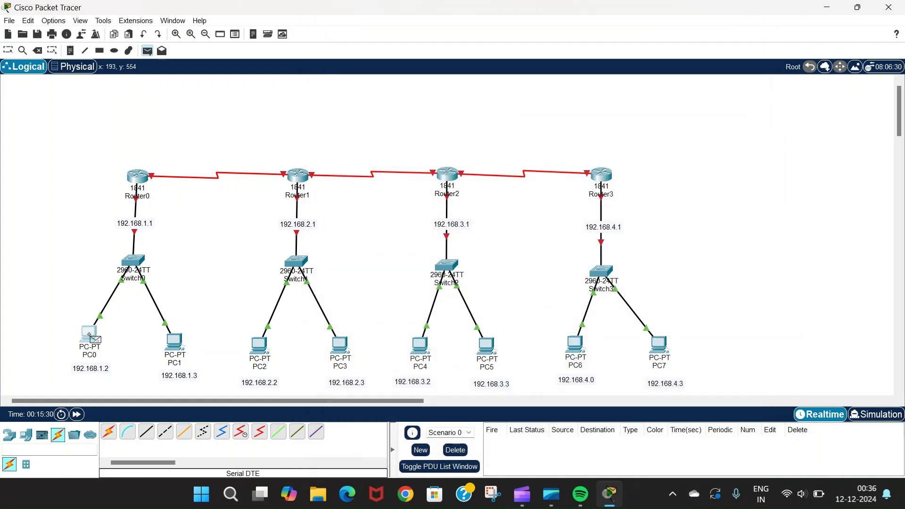
{"action": "left_click", "coordinate": [174, 343]}
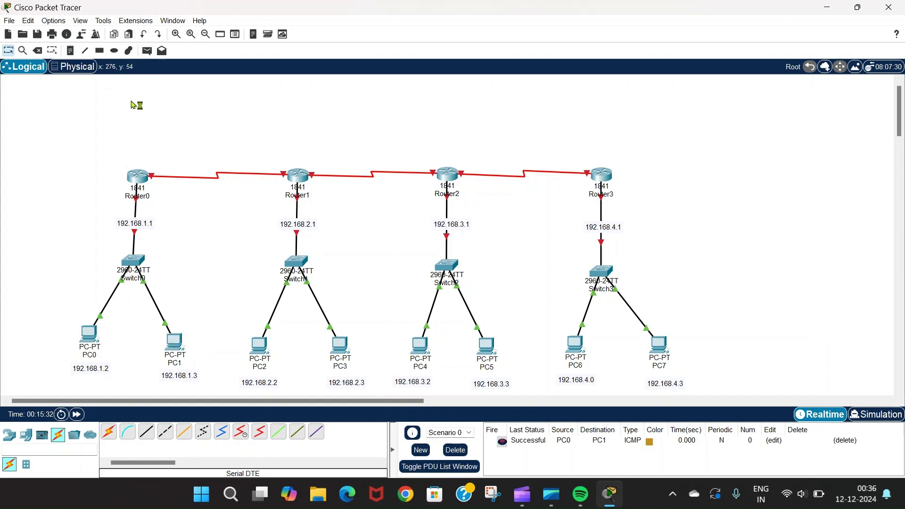
{"action": "left_click", "coordinate": [148, 51]}
{"action": "left_click", "coordinate": [259, 345]}
{"action": "left_click", "coordinate": [341, 347]}
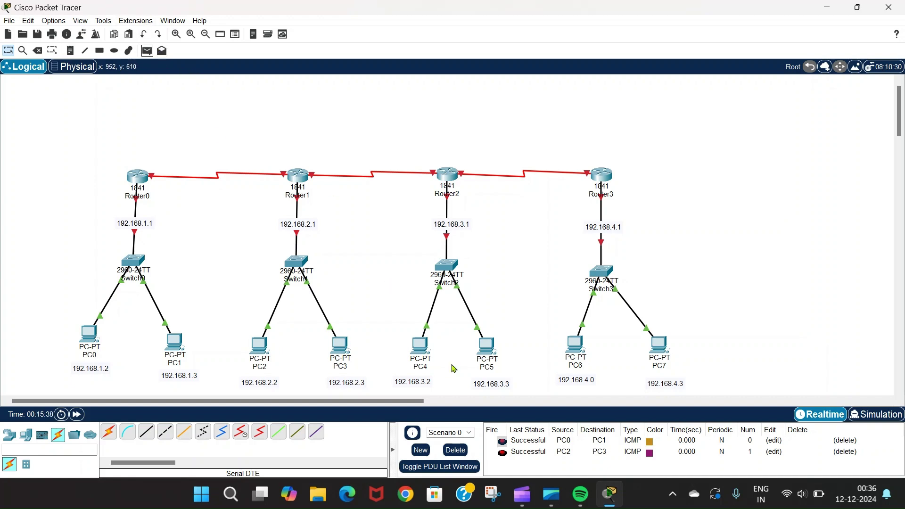
{"action": "key", "text": "Escape"}
{"action": "left_click", "coordinate": [421, 350]}
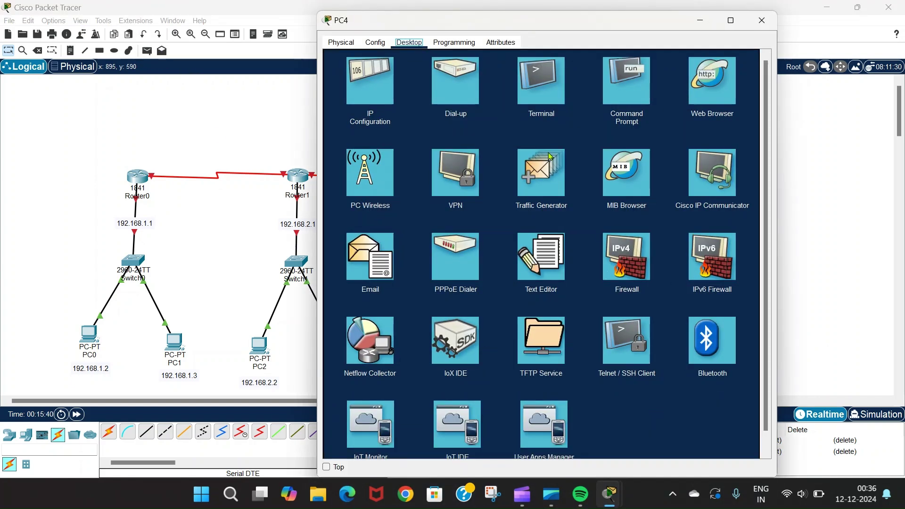
{"action": "left_click", "coordinate": [761, 20]}
- Send simple PDUs from PC4 to PC5 and from PC6 to PC7
{"action": "left_click", "coordinate": [147, 50]}
{"action": "left_click", "coordinate": [419, 347]}
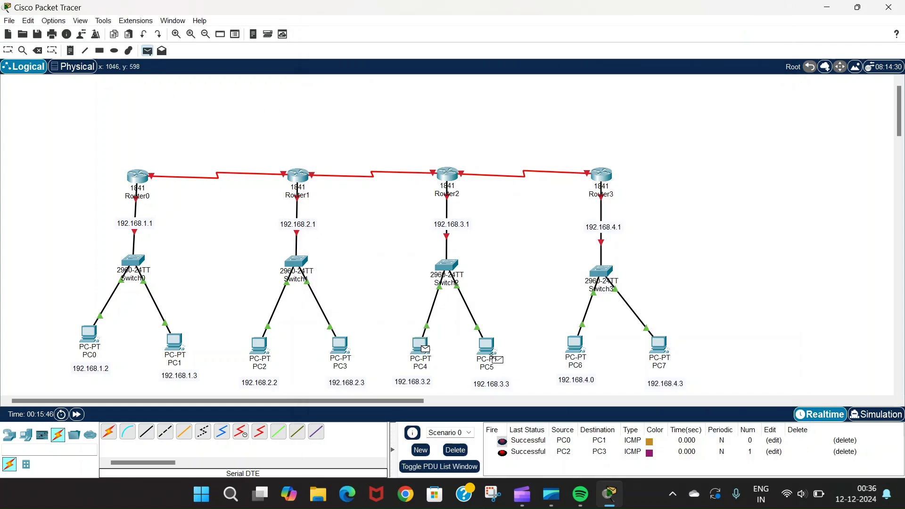
{"action": "left_click", "coordinate": [487, 347]}
{"action": "left_click", "coordinate": [147, 51]}
{"action": "left_click", "coordinate": [575, 345]}
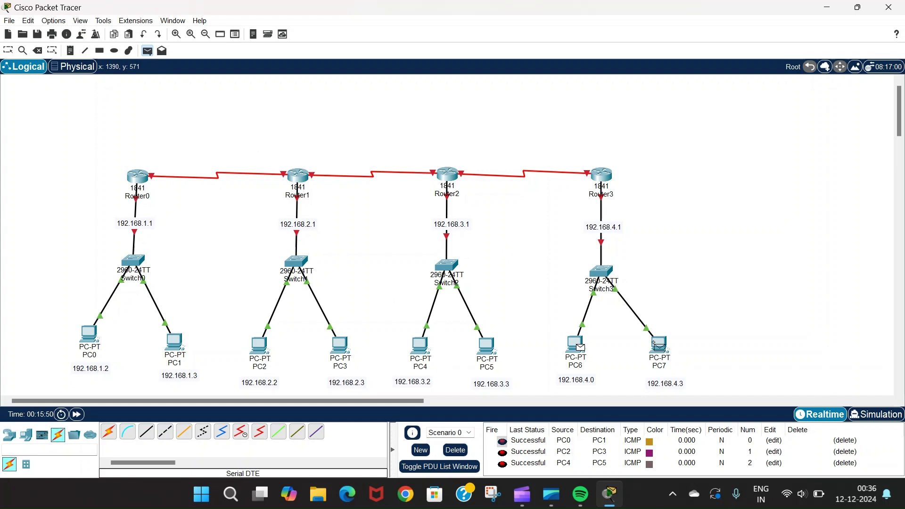
{"action": "left_click", "coordinate": [659, 345]}
- Play the four PDUs in Simulation mode to watch their paths, and return to Realtime mode
{"action": "left_click", "coordinate": [875, 414]}
{"action": "left_click", "coordinate": [819, 286]}
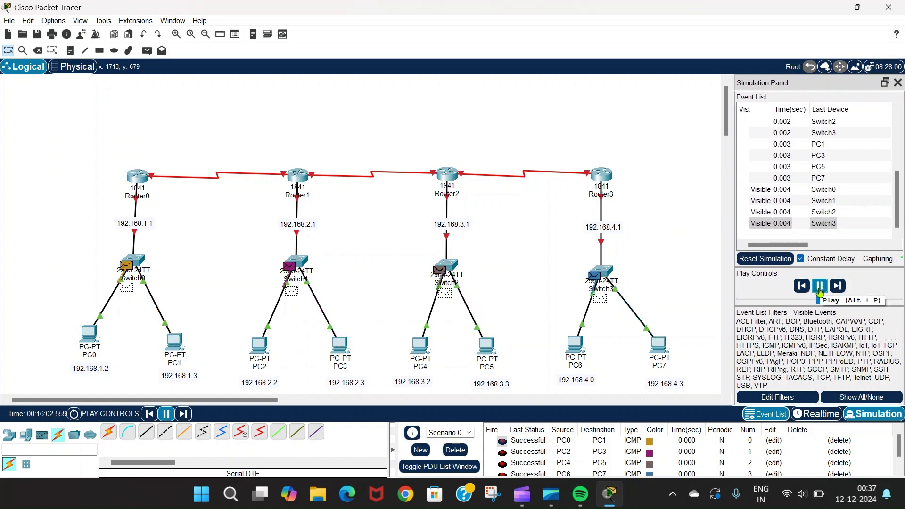
{"action": "left_click", "coordinate": [819, 414]}
- Configure Router0's FastEthernet0/0 with IPv4 address 192.168.1.1 and subnet mask 255.255.255.0, and turn the port on
{"action": "left_click", "coordinate": [137, 178]}
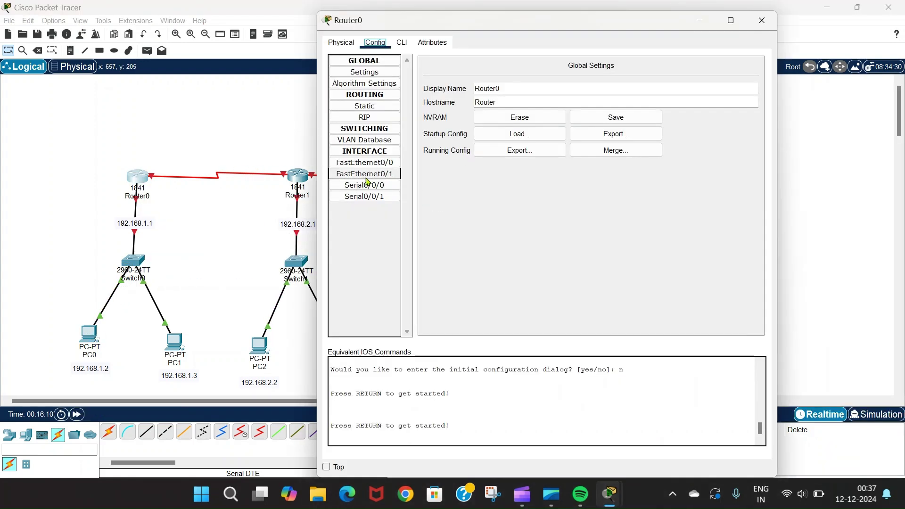
{"action": "left_click", "coordinate": [372, 162]}
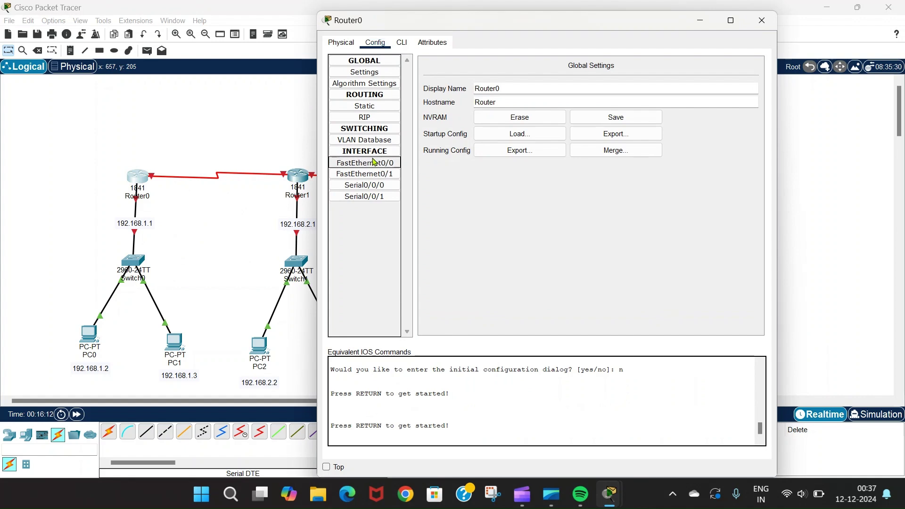
{"action": "left_click", "coordinate": [597, 131]}
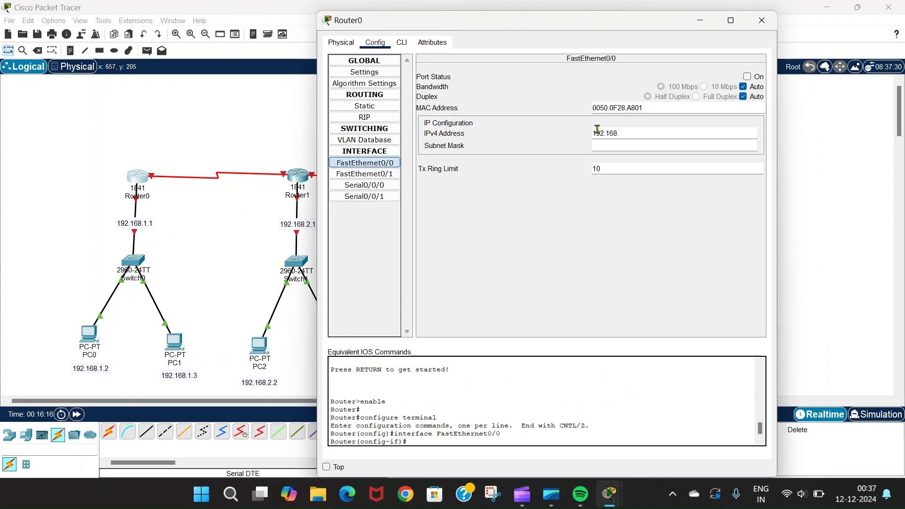
{"action": "left_click", "coordinate": [615, 144]}
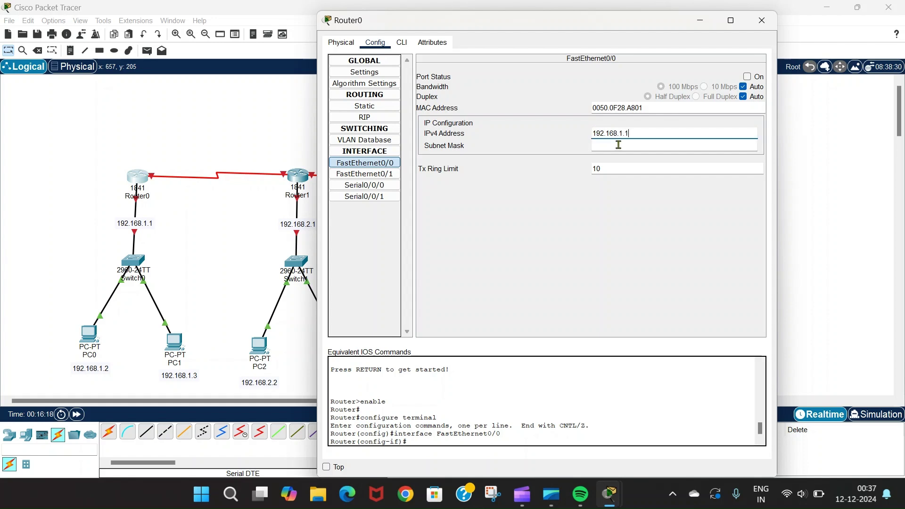
{"action": "left_click", "coordinate": [747, 76]}
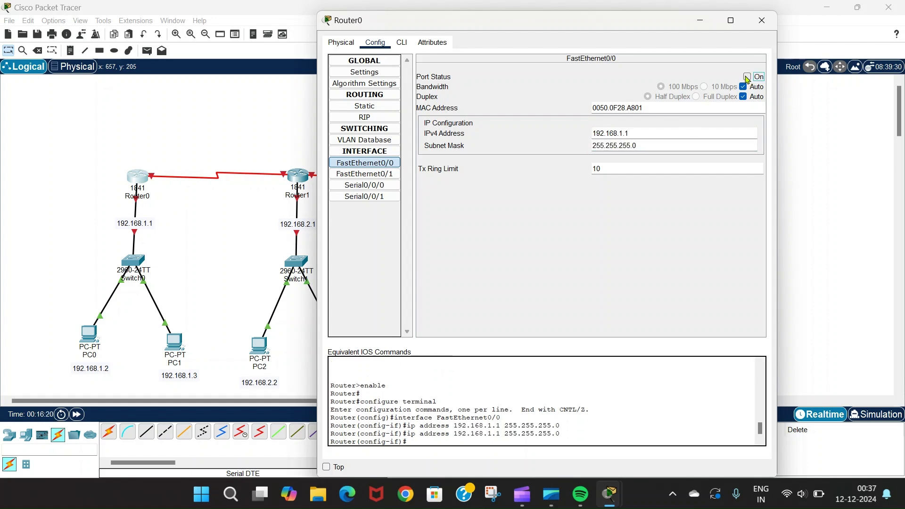
- Configure Router0's Serial0/0/0 with IPv4 address 11.0.0.2 and subnet mask 255.0.0.0, turn the port on, and close the router settings
{"action": "left_click", "coordinate": [348, 174]}
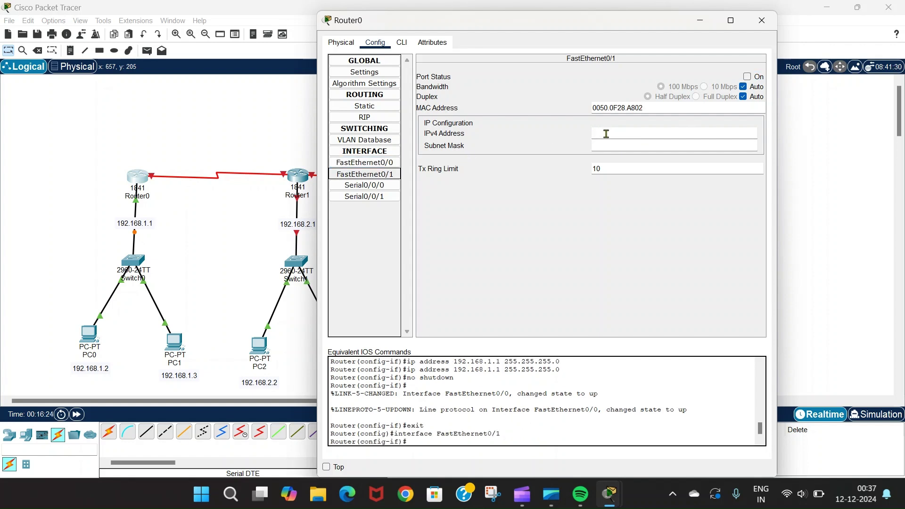
{"action": "left_click", "coordinate": [360, 186]}
{"action": "left_click", "coordinate": [641, 122]}
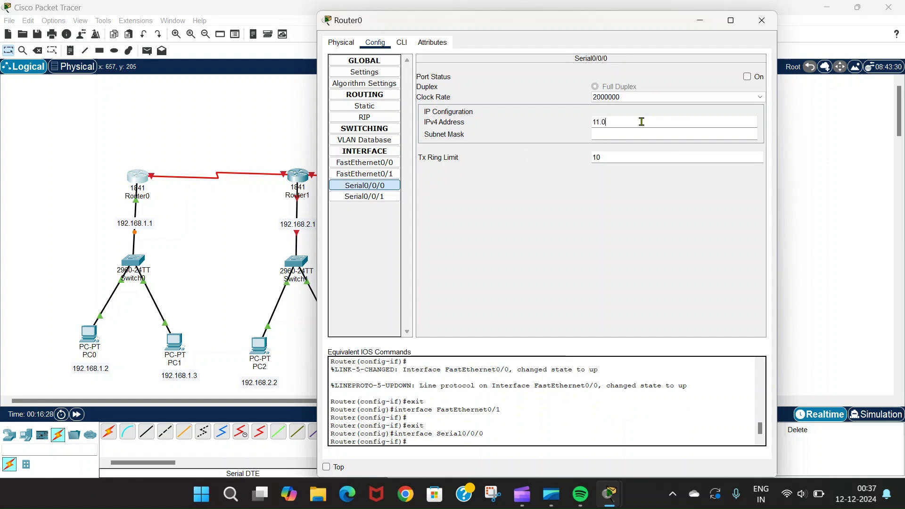
{"action": "type", "text": "11.0.0.2"}
{"action": "left_click", "coordinate": [635, 134]}
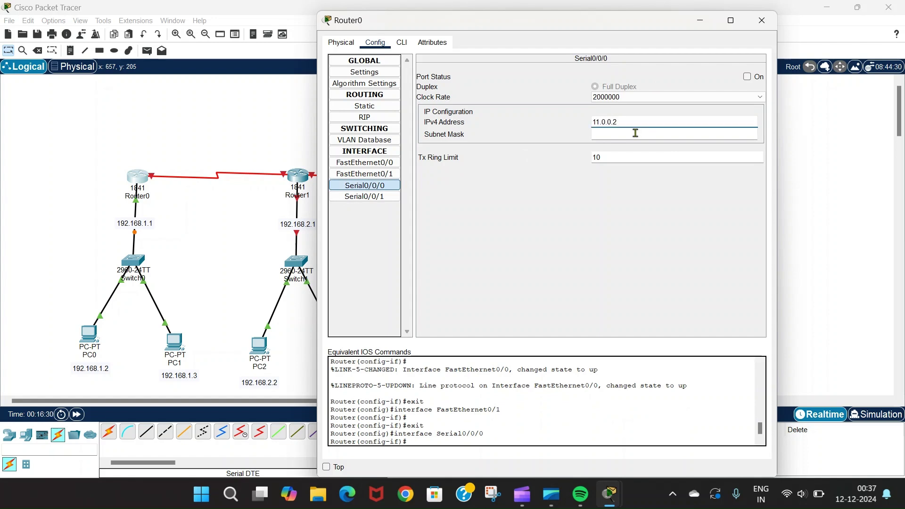
{"action": "left_click", "coordinate": [749, 77]}
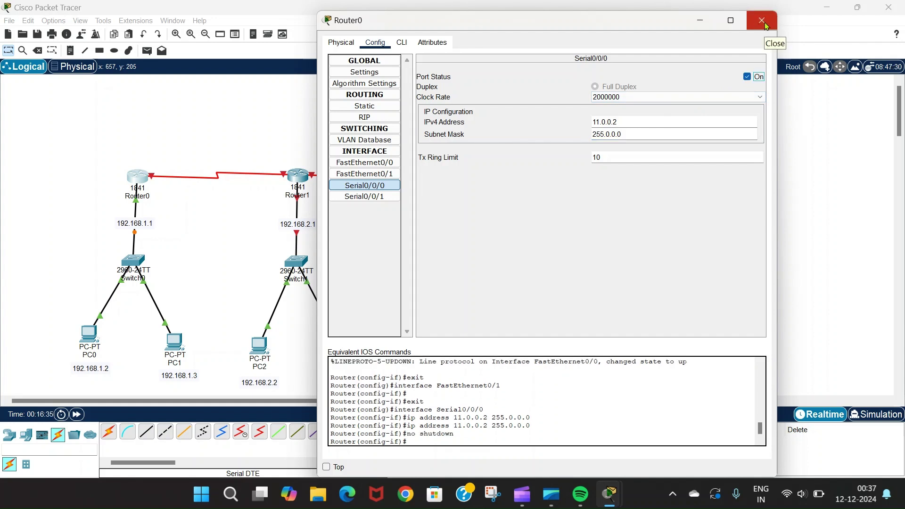
{"action": "left_click", "coordinate": [762, 21]}
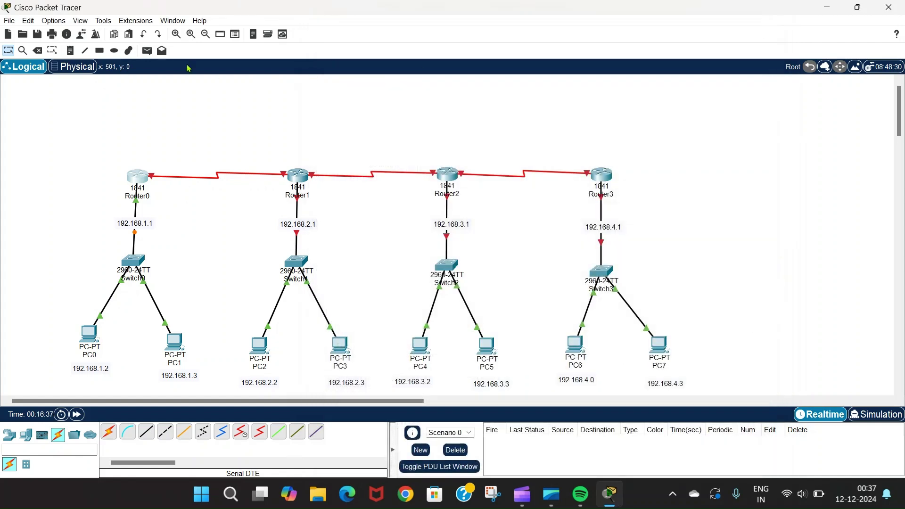
- Place the note 11.0.0.2 above Router0 and the note 11.0.0.3 beside Router1's serial link to Router0
{"action": "left_click", "coordinate": [70, 50]}
{"action": "left_click", "coordinate": [123, 162]}
{"action": "type", "text": "11.0.0.2"}
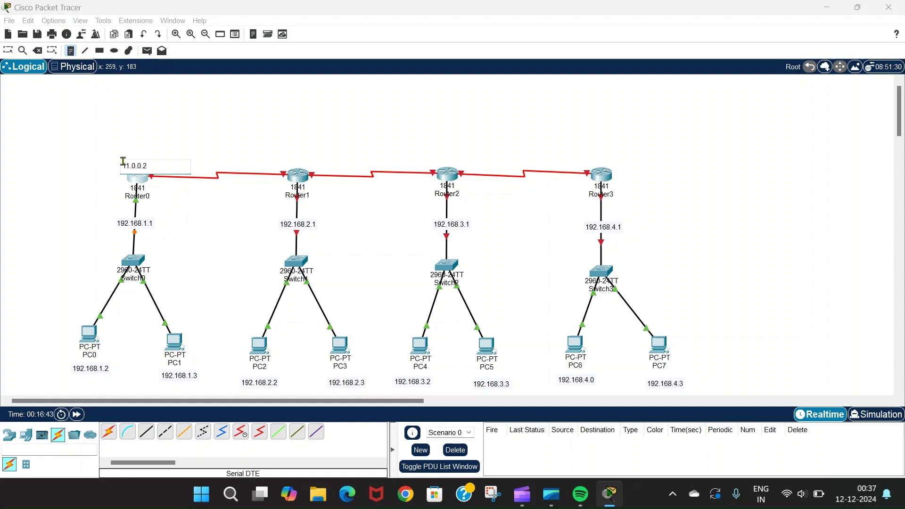
{"action": "left_click", "coordinate": [254, 163]}
{"action": "type", "text": "11.0.0.3"}
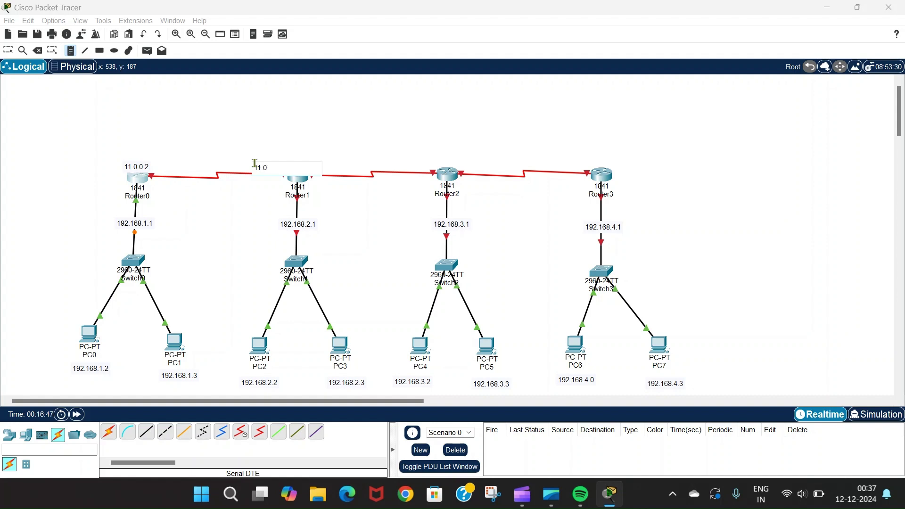
{"action": "left_click", "coordinate": [307, 152]}
- Place 12.0.0.3 notes at both ends of the serial link between Router1 and Router2
{"action": "left_click", "coordinate": [310, 164]}
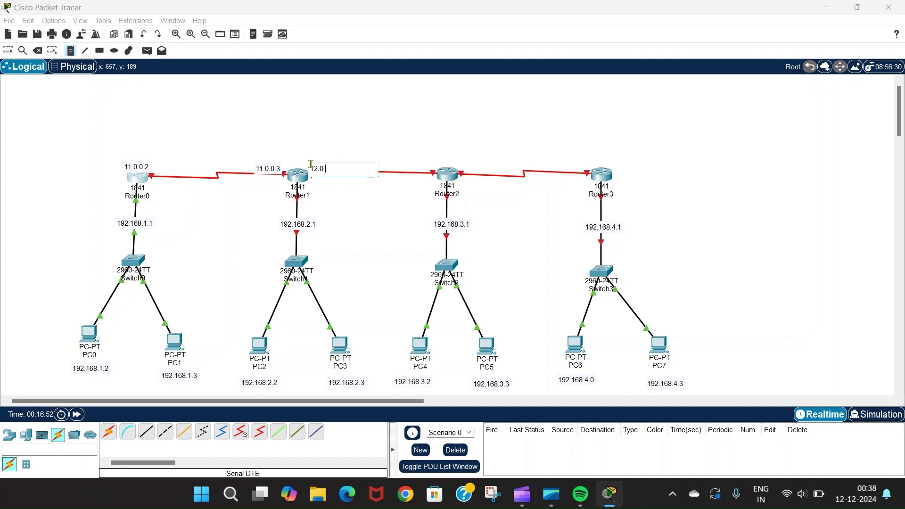
{"action": "left_click", "coordinate": [404, 162]}
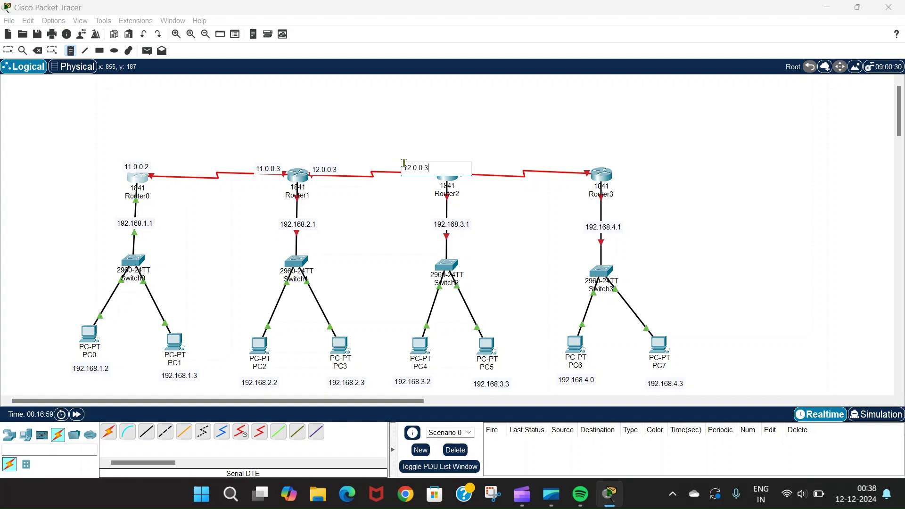
{"action": "left_click", "coordinate": [445, 155]}
- Label the serial link between Router2 and Router3 with notes 13.0.0.2 at Router2 and 13.0.0.3 at Router3
{"action": "left_click", "coordinate": [531, 161]}
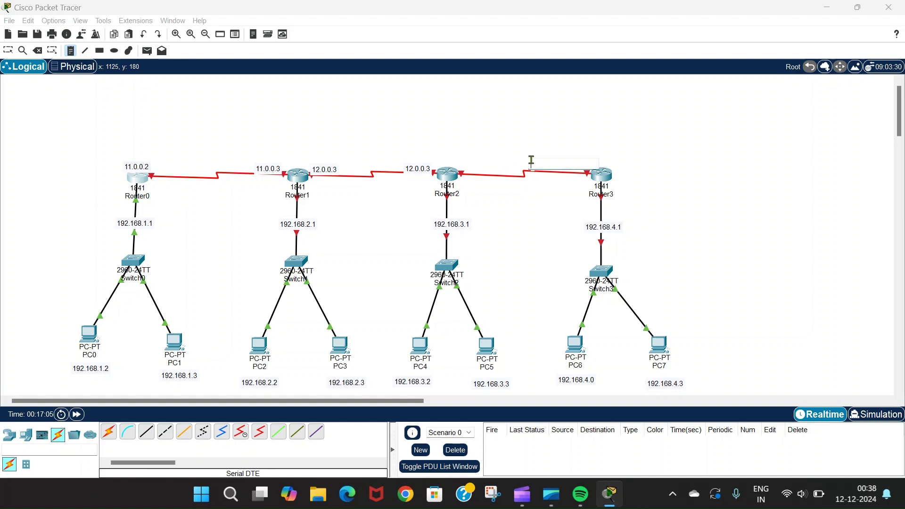
{"action": "left_click", "coordinate": [463, 165]}
{"action": "type", "text": "13.0.0.2"}
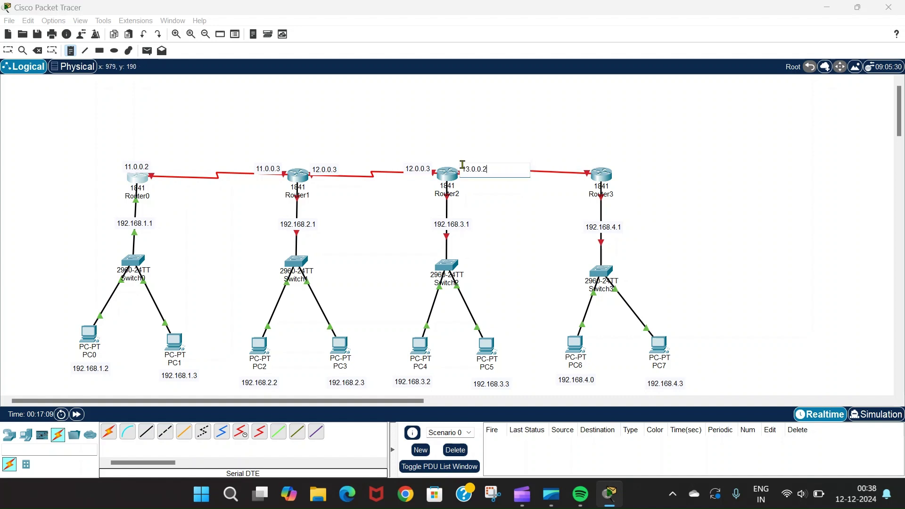
{"action": "left_click", "coordinate": [564, 161]}
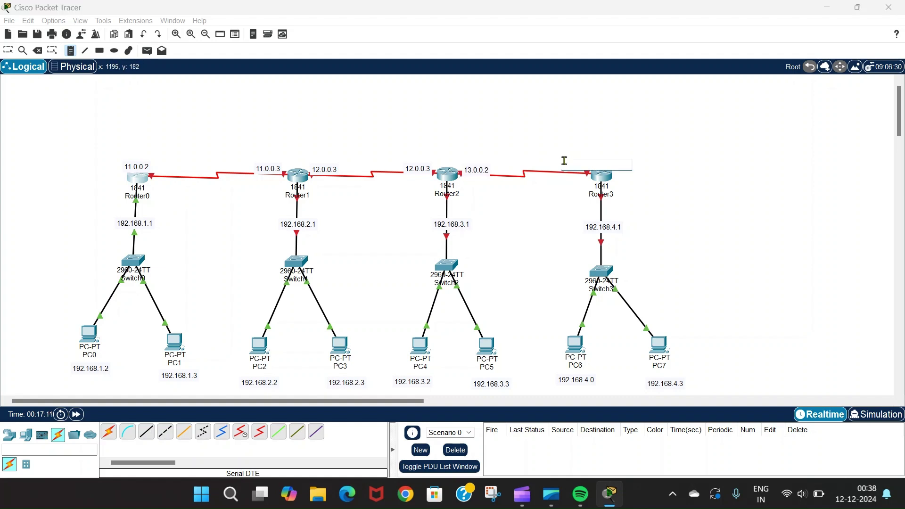
{"action": "type", "text": "13.0.0.3"}
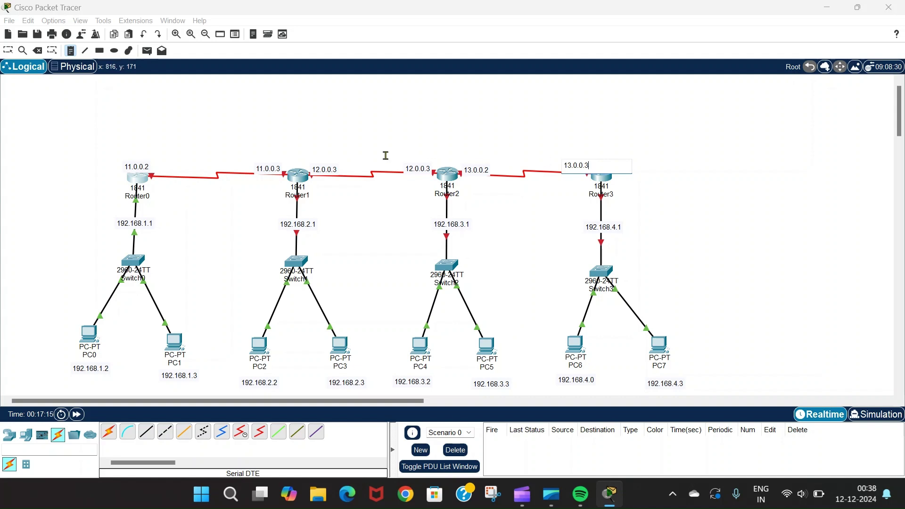
- Configure Router1's FastEthernet0/0 with IPv4 address 192.168.2.1 and subnet mask 255.255.255.0, and turn the port on
{"action": "left_click", "coordinate": [304, 174]}
{"action": "left_click", "coordinate": [601, 132]}
{"action": "type", "text": "192.168.2.1"}
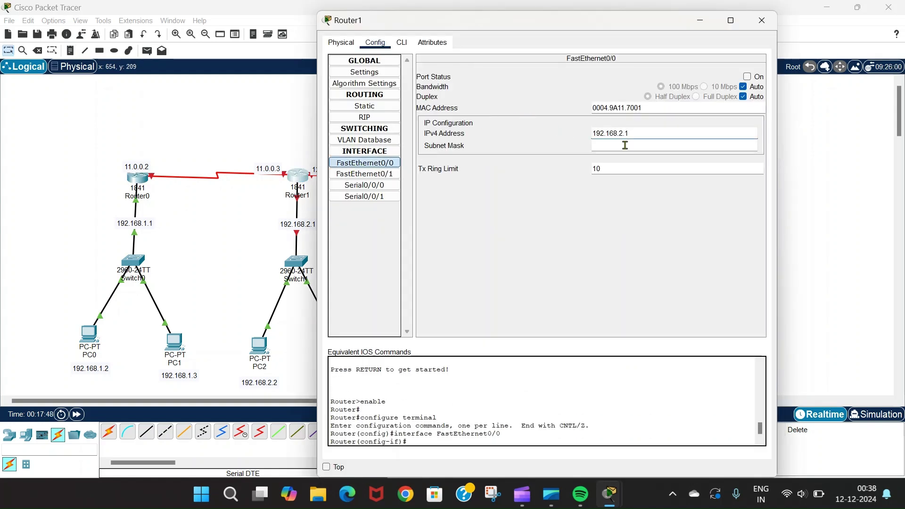
{"action": "left_click", "coordinate": [625, 145]}
{"action": "left_click", "coordinate": [747, 76]}
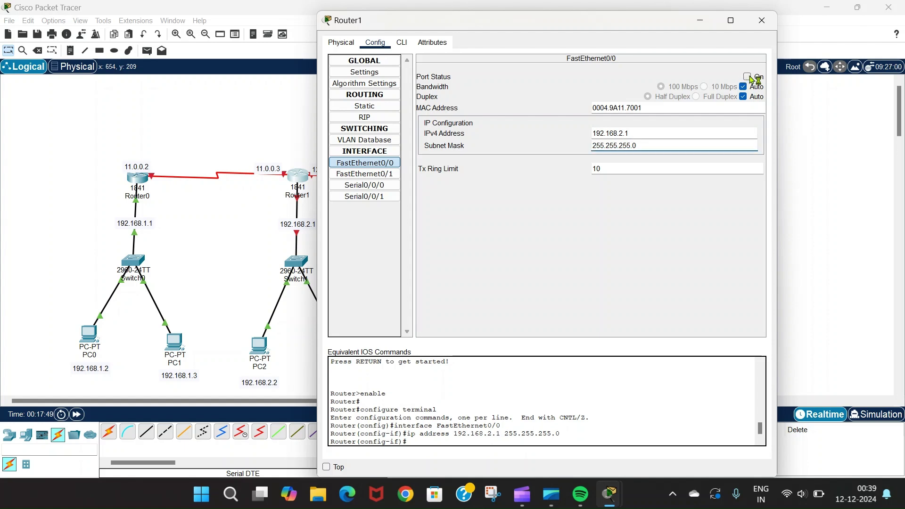
- Configure Router1's Serial0/0/0 with IPv4 address 11.0.0.3 and subnet mask 255.0.0.0, and turn the port on
{"action": "left_click", "coordinate": [364, 185]}
{"action": "left_click", "coordinate": [605, 122]}
{"action": "type", "text": "1"}
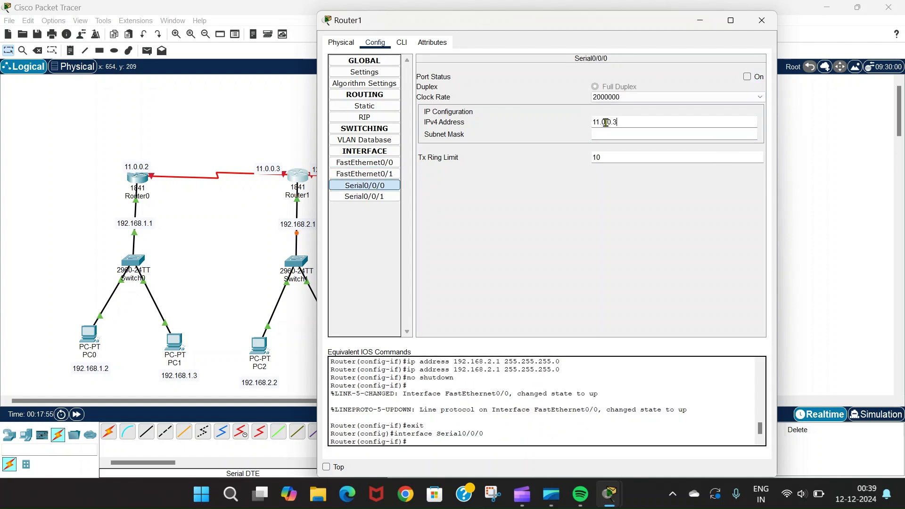
{"action": "type", "text": "1.0.0.3"}
{"action": "left_click", "coordinate": [615, 134]}
{"action": "left_click", "coordinate": [747, 76]}
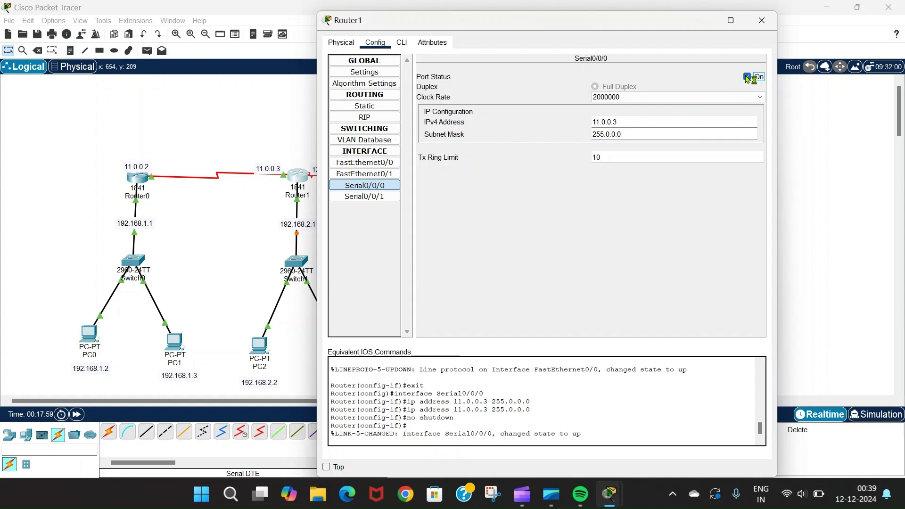
- Configure Router1's Serial0/0/1 with IPv4 address 12.0.0.3, fill in its subnet mask, and turn the port on
{"action": "left_click", "coordinate": [365, 196]}
{"action": "left_click_drag", "start_coordinate": [461, 28], "coordinate": [521, 30]}
{"action": "left_click", "coordinate": [687, 125]}
{"action": "type", "text": "12"}
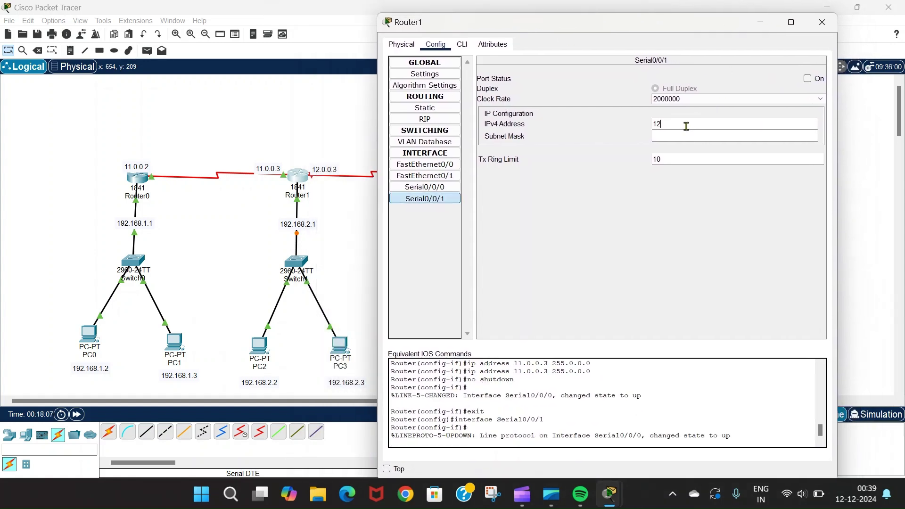
{"action": "type", "text": ".0.0.3"}
{"action": "left_click", "coordinate": [687, 135]}
{"action": "left_click", "coordinate": [807, 79]}
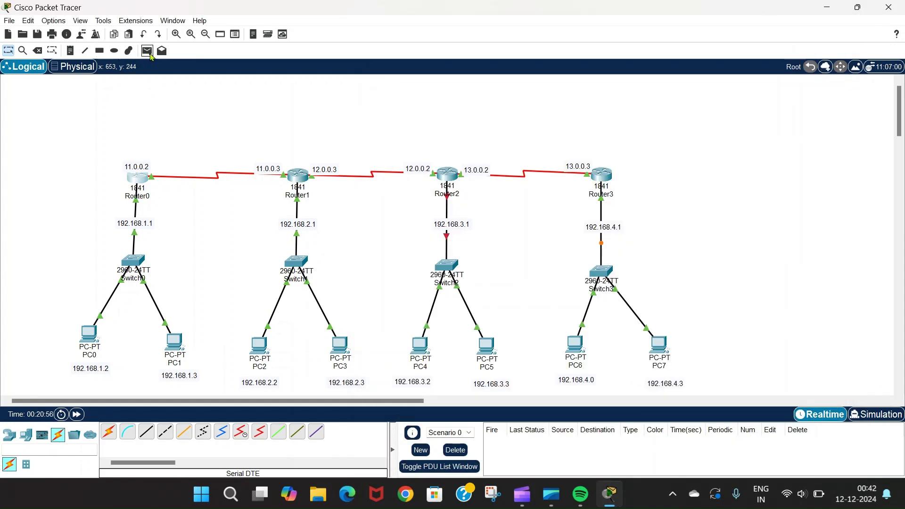
- Send a simple PDU from PC0 to PC2 and play it in Simulation mode
{"action": "left_click", "coordinate": [147, 50]}
{"action": "left_click", "coordinate": [90, 333]}
{"action": "left_click", "coordinate": [256, 347]}
{"action": "left_click", "coordinate": [875, 414]}
{"action": "left_click", "coordinate": [820, 286]}
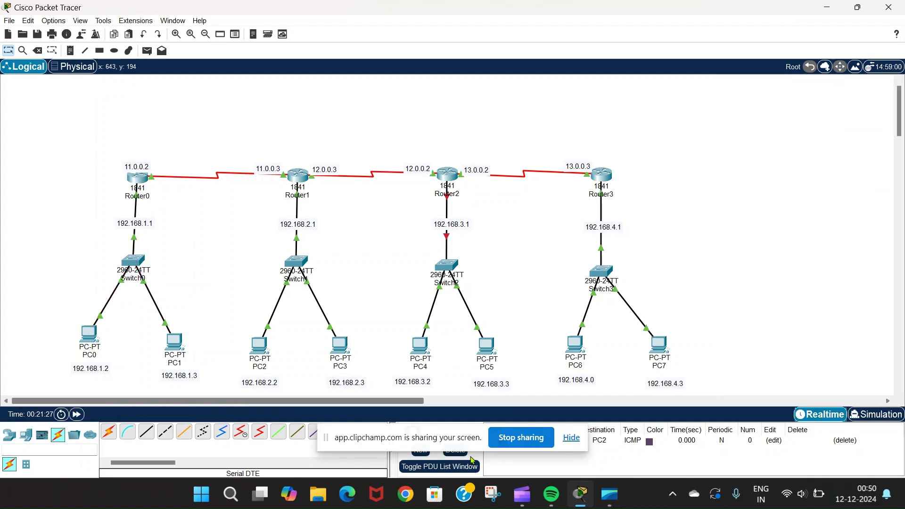
- Add a static route on Router0 to network 192.168.2.0 with mask 255.255.255.0 and next hop 11.0.0.3
{"action": "left_click", "coordinate": [137, 177]}
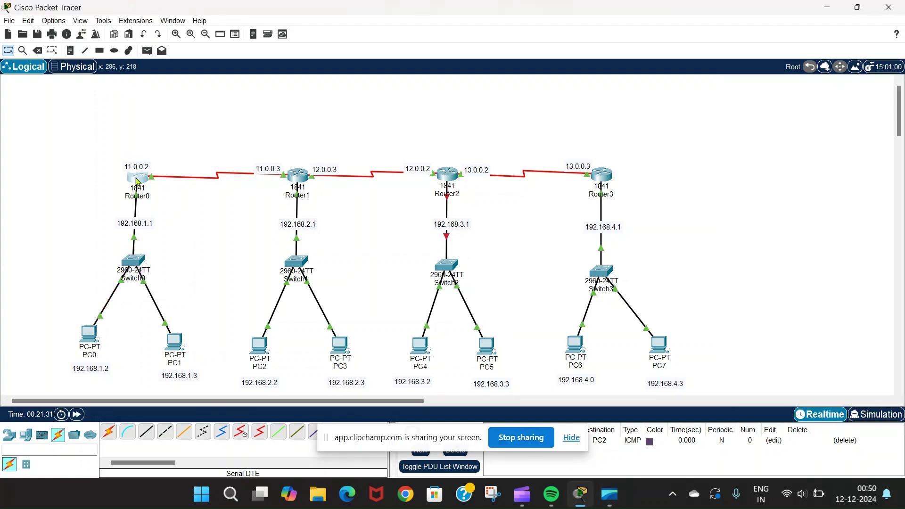
{"action": "left_click", "coordinate": [364, 106]}
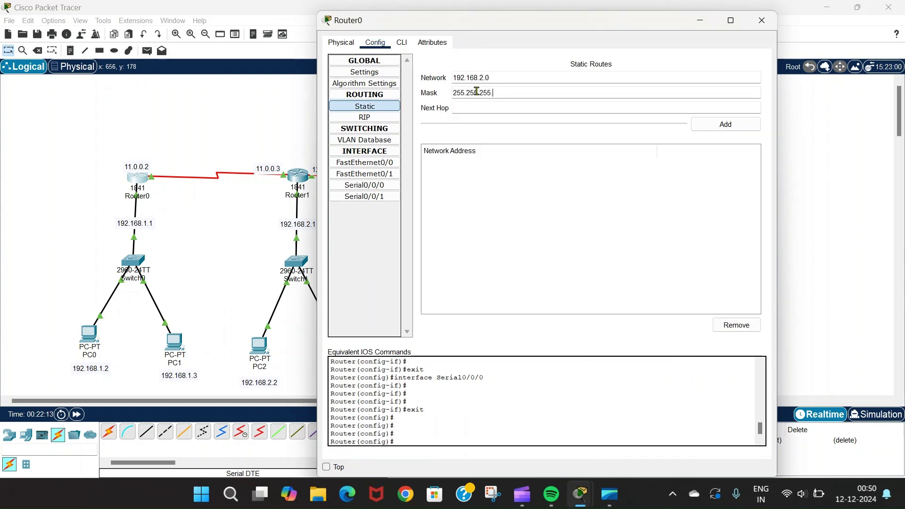
{"action": "left_click", "coordinate": [472, 105]}
{"action": "left_click", "coordinate": [709, 126]}
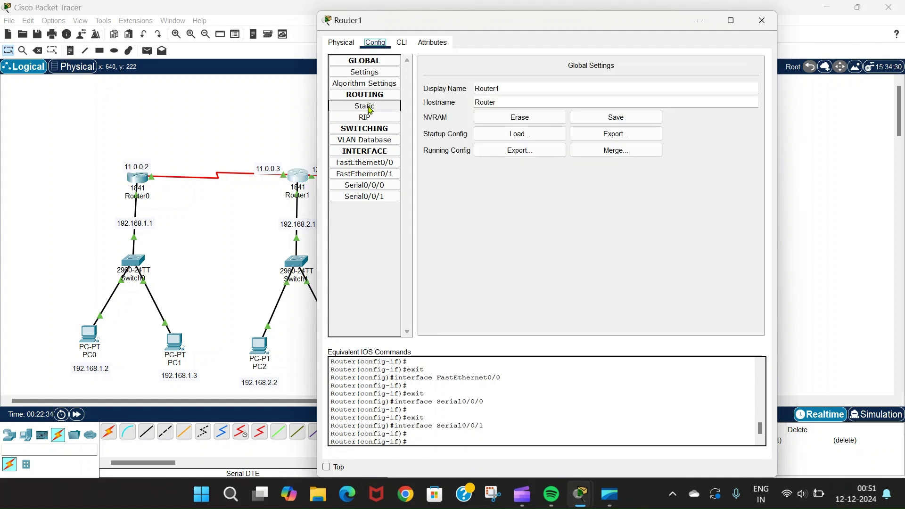
- Add a static route on Router1 to network 192.168.1.0 with mask 255.255.255.0 and next hop 11.0.0.0
{"action": "left_click", "coordinate": [364, 106]}
{"action": "left_click", "coordinate": [488, 76]}
{"action": "type", "text": "192.168.1.0"}
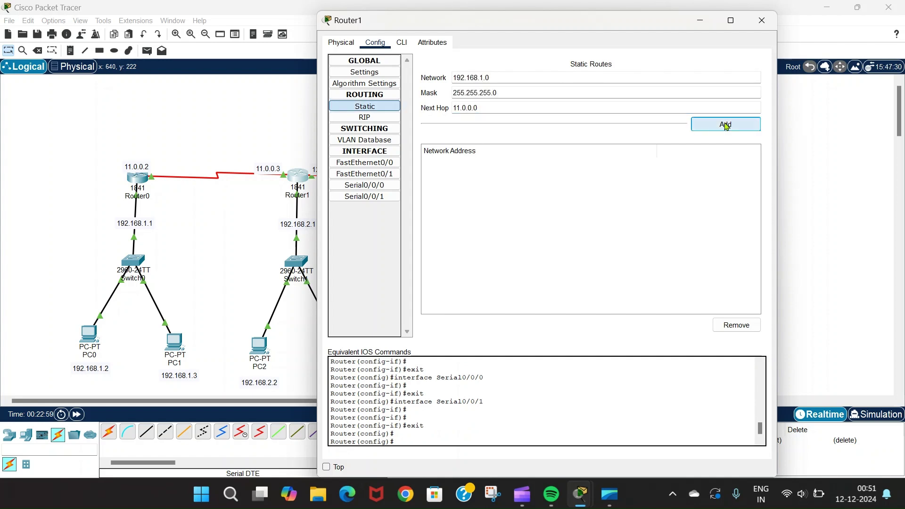
{"action": "left_click", "coordinate": [707, 124]}
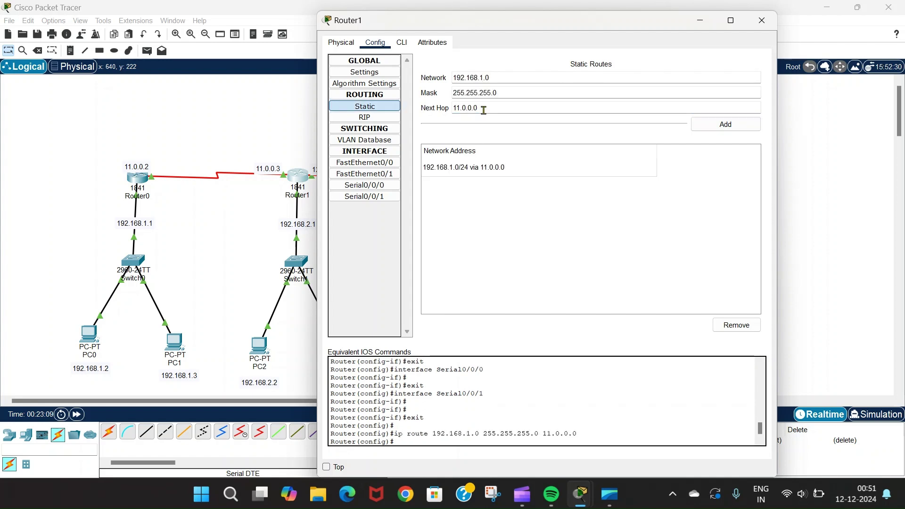
- Add a second Router1 static route to 192.168.1.0 with next hop 11.0.0.2 and close the router settings
{"action": "key", "text": "BackSpace"}
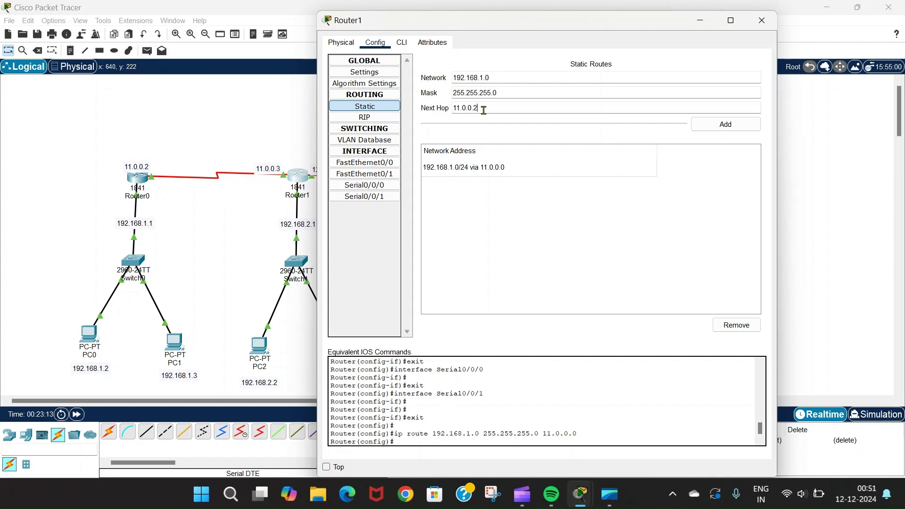
{"action": "left_click", "coordinate": [723, 125]}
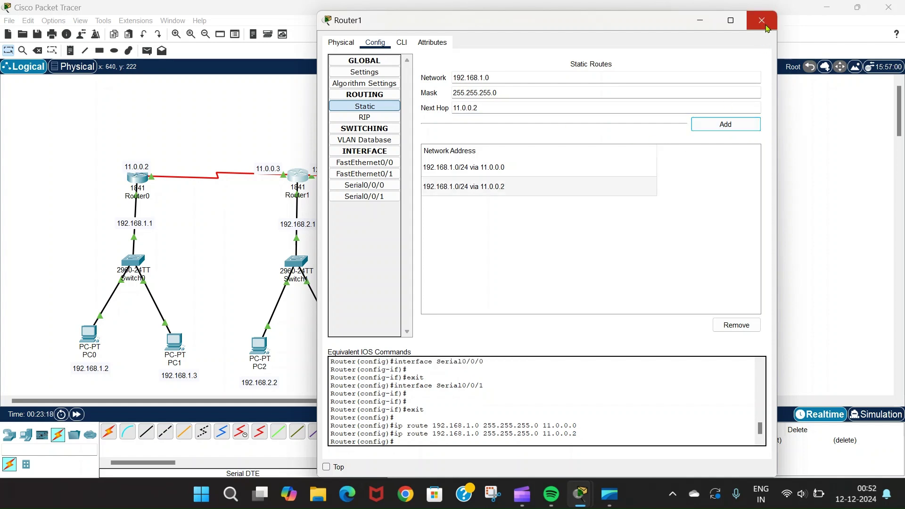
{"action": "left_click", "coordinate": [761, 20]}
- Send another simple PDU from PC0 to PC2 and play it in Simulation mode to test the static routes
{"action": "left_click", "coordinate": [147, 51]}
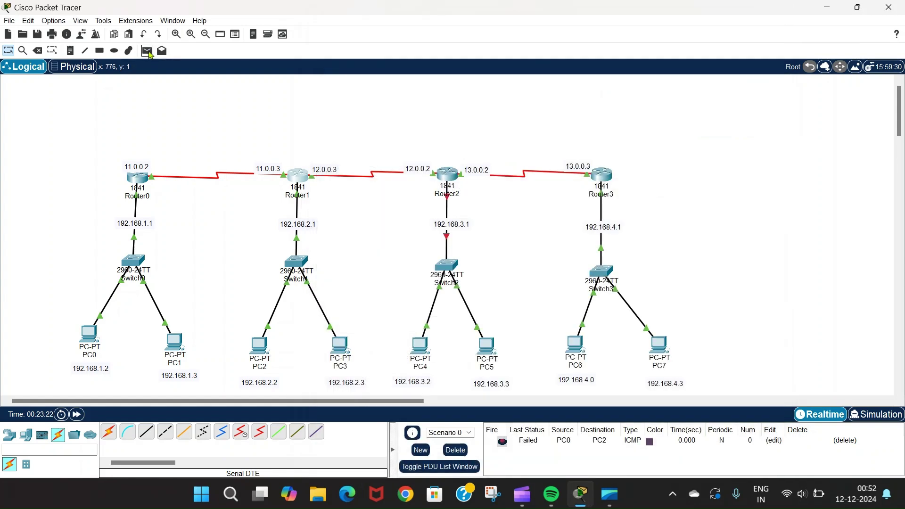
{"action": "left_click", "coordinate": [90, 335]}
{"action": "left_click", "coordinate": [259, 347]}
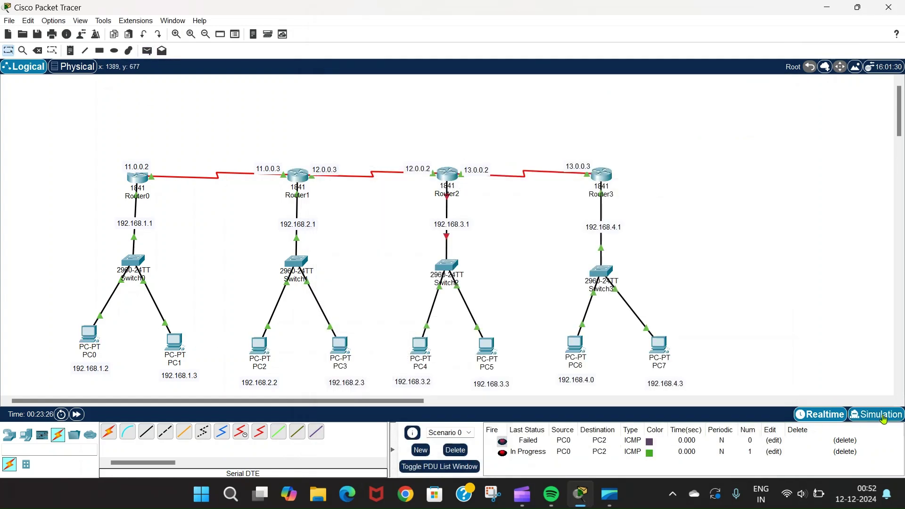
{"action": "left_click", "coordinate": [874, 414]}
{"action": "left_click", "coordinate": [819, 292]}
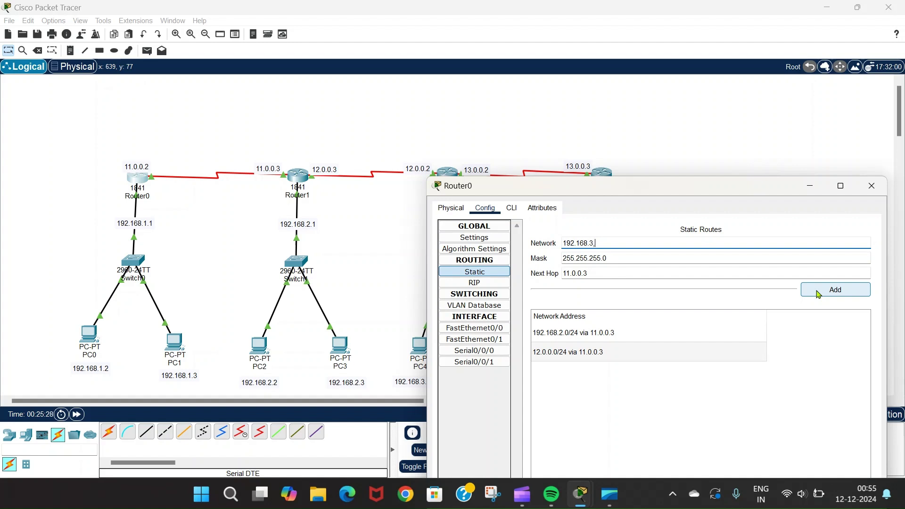
- Add a static route on Router0 to Router2's 192.168.3 network with mask 255.255.255.0 and next hop 11.0.0.3
{"action": "left_click", "coordinate": [836, 291]}
{"action": "left_click", "coordinate": [665, 242]}
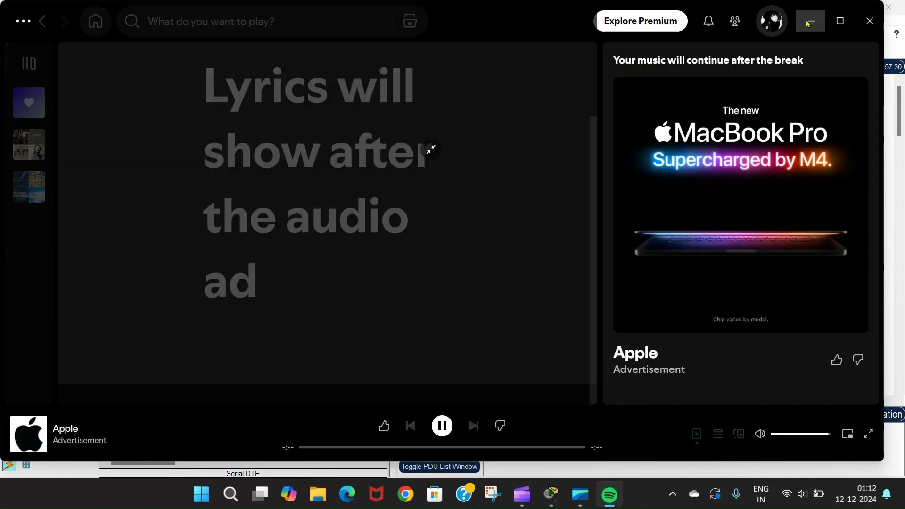
- Return to Cisco Packet Tracer and send a simple PDU from PC0 to PC6
{"action": "left_click", "coordinate": [808, 21]}
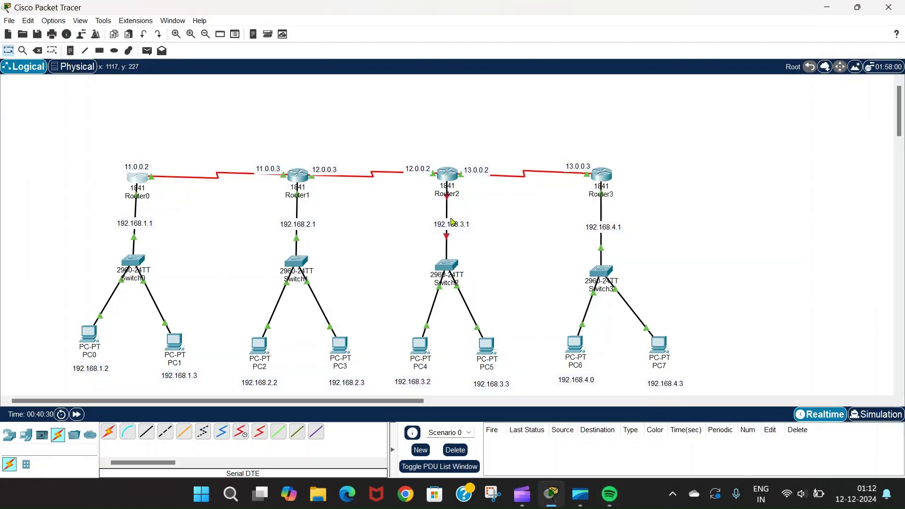
{"action": "left_click", "coordinate": [147, 51]}
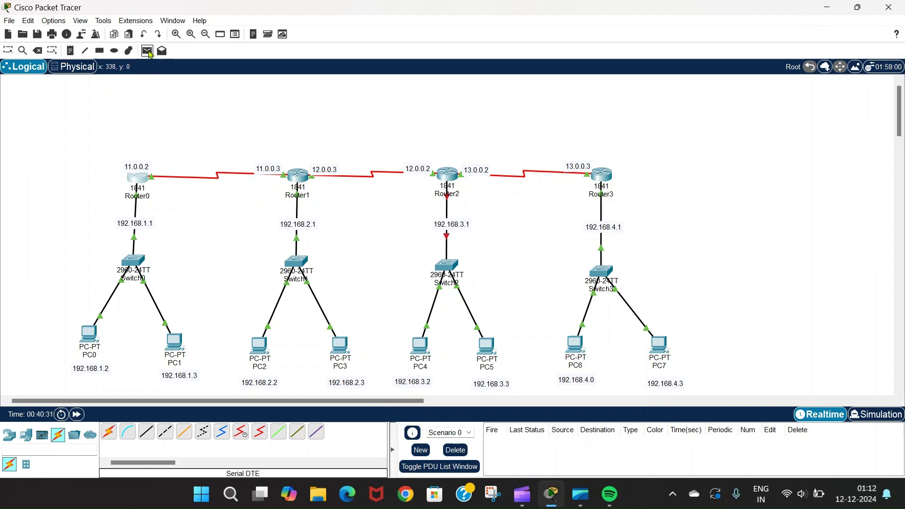
{"action": "left_click", "coordinate": [88, 333]}
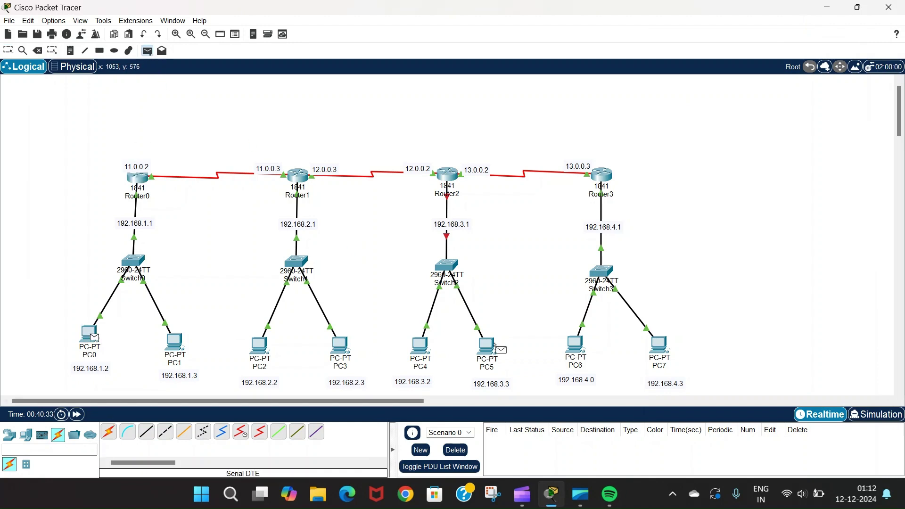
{"action": "left_click", "coordinate": [574, 344]}
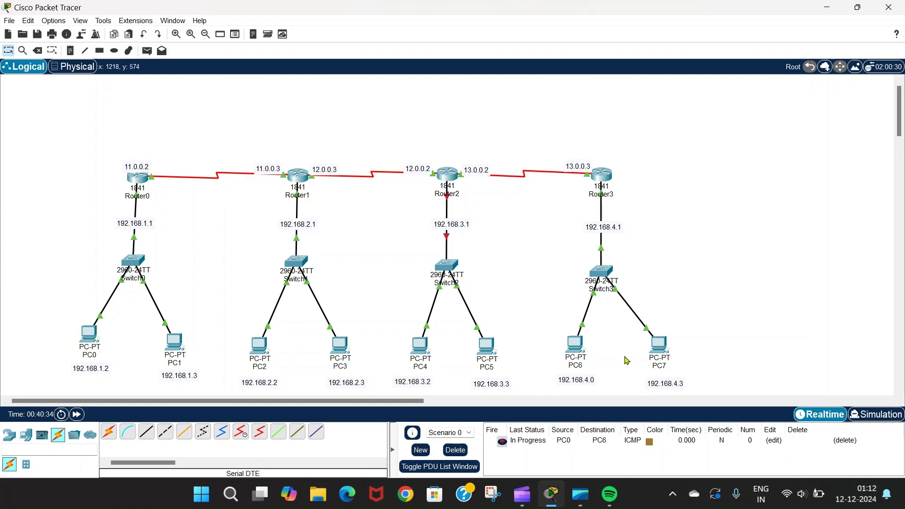
- Play the PC0 to PC6 PDU in Simulation mode, then return to Realtime mode
{"action": "left_click", "coordinate": [876, 414]}
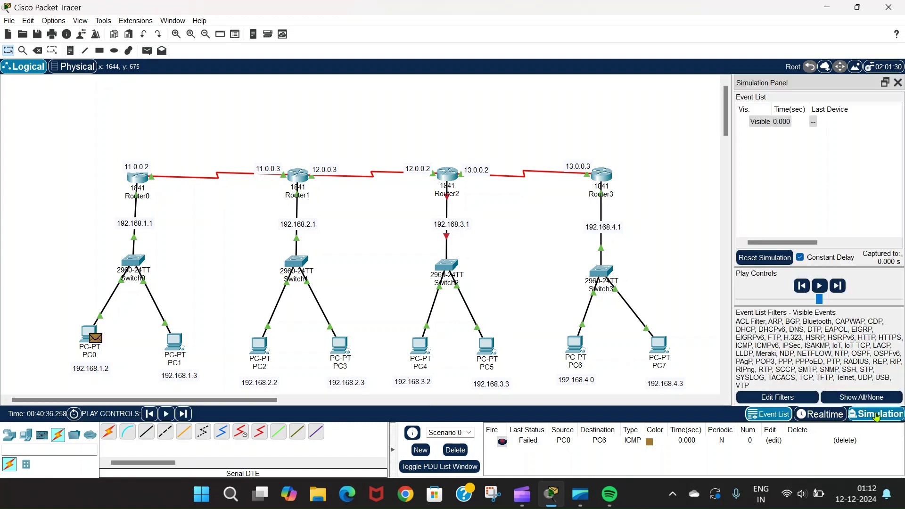
{"action": "left_click", "coordinate": [819, 286]}
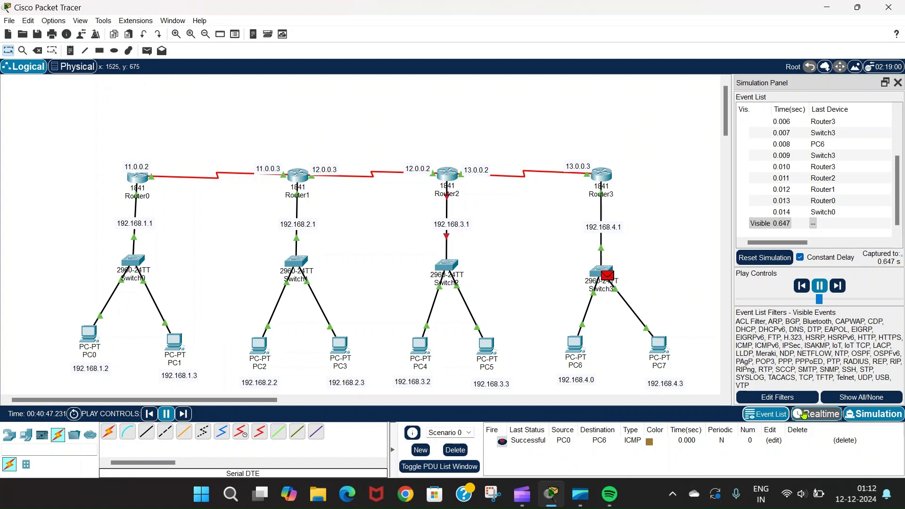
{"action": "left_click", "coordinate": [803, 414]}
- Add simple PDUs from PC0 to PC2, from PC3 to PC5, and from PC4 to PC7
{"action": "left_click", "coordinate": [146, 50]}
{"action": "left_click", "coordinate": [90, 332]}
{"action": "left_click", "coordinate": [261, 347]}
{"action": "left_click", "coordinate": [147, 50]}
{"action": "left_click", "coordinate": [340, 344]}
{"action": "left_click", "coordinate": [486, 347]}
{"action": "left_click", "coordinate": [147, 50]}
{"action": "left_click", "coordinate": [419, 346]}
{"action": "left_click", "coordinate": [659, 344]}
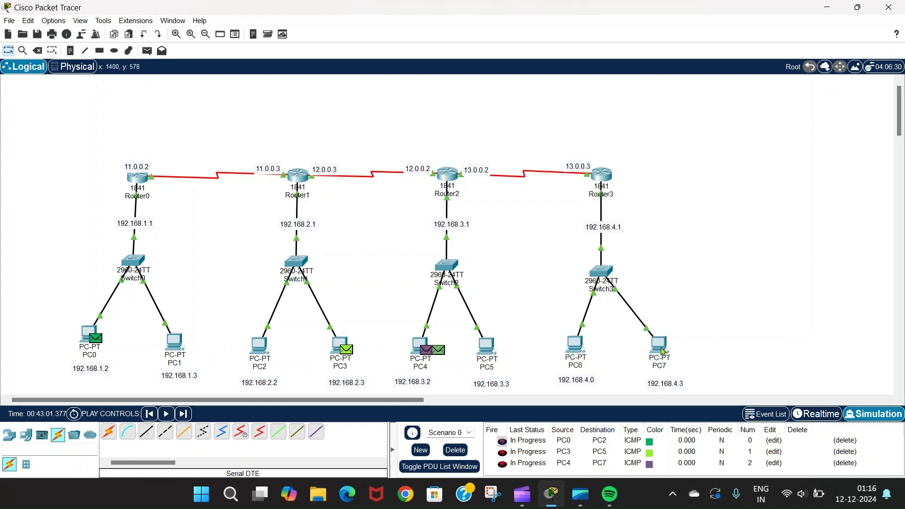
- Reset to Realtime briefly and play the three pending PDUs together in Simulation mode
{"action": "left_click", "coordinate": [818, 413]}
{"action": "left_click", "coordinate": [894, 416]}
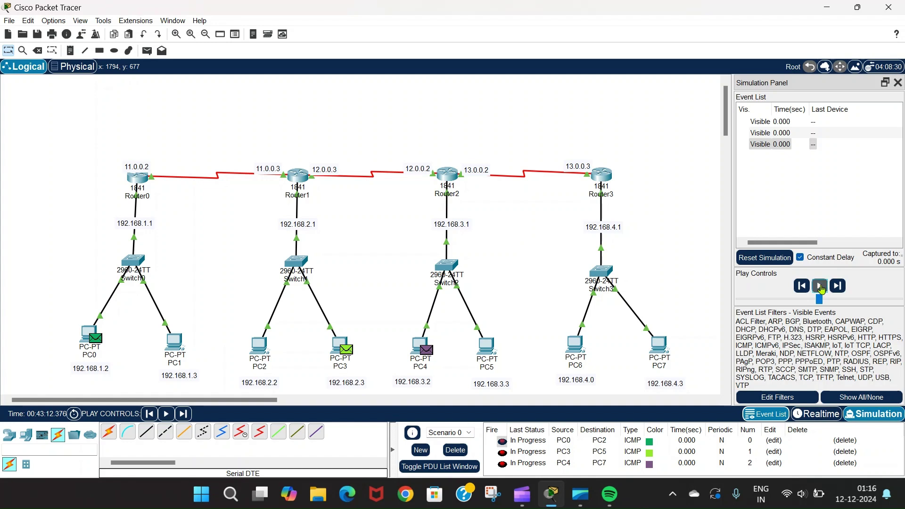
{"action": "left_click", "coordinate": [838, 287]}
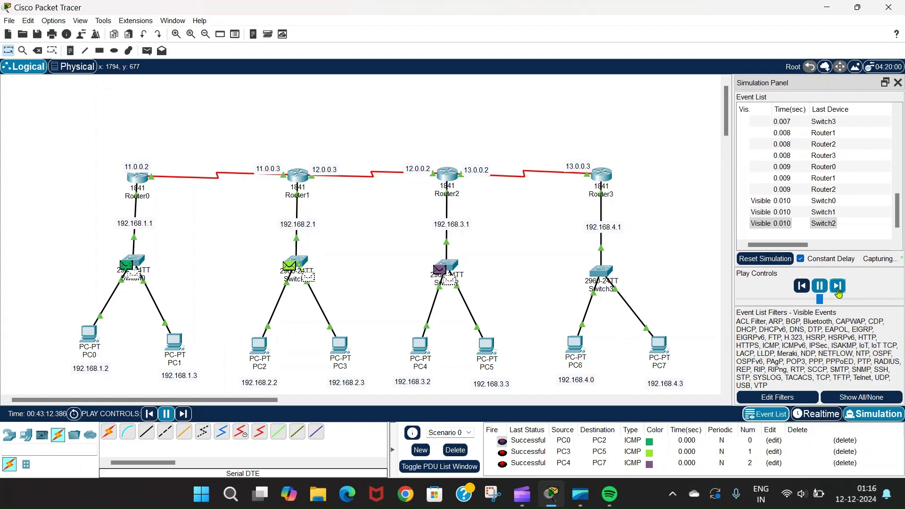
{"action": "left_click", "coordinate": [609, 493]}
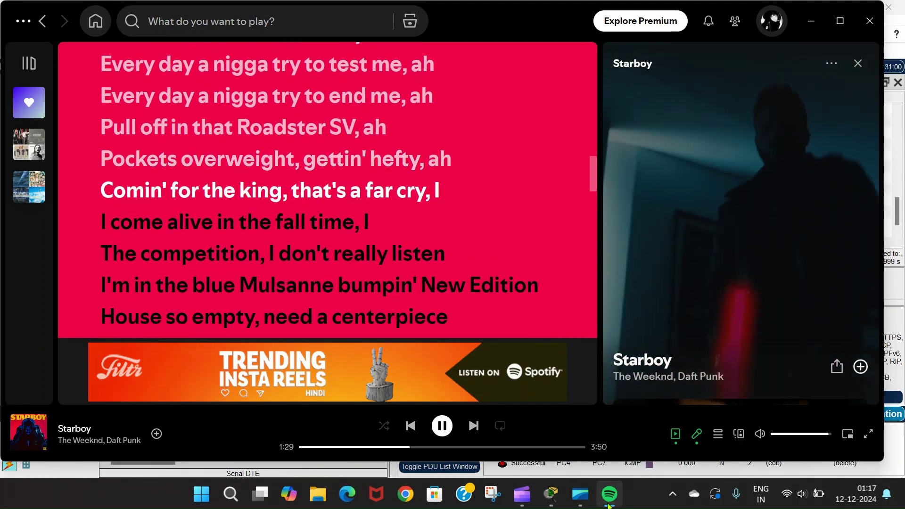
{"action": "left_click", "coordinate": [627, 467]}
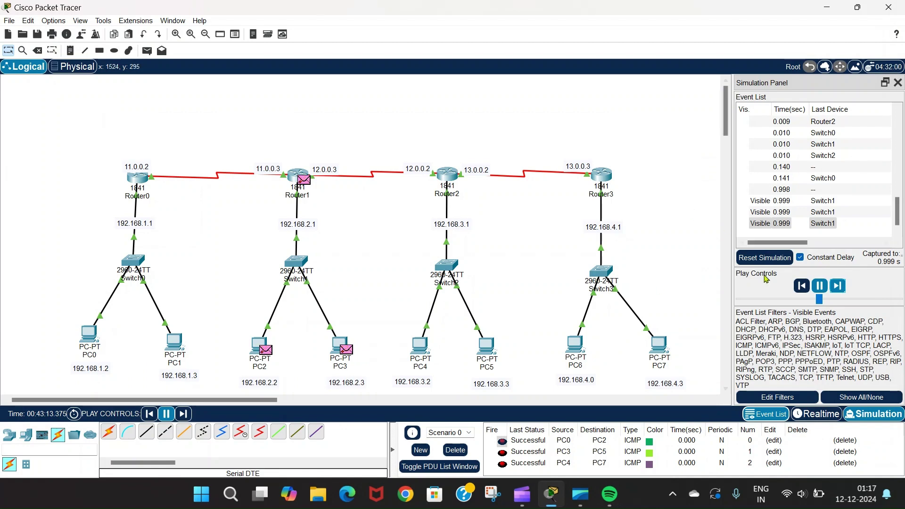